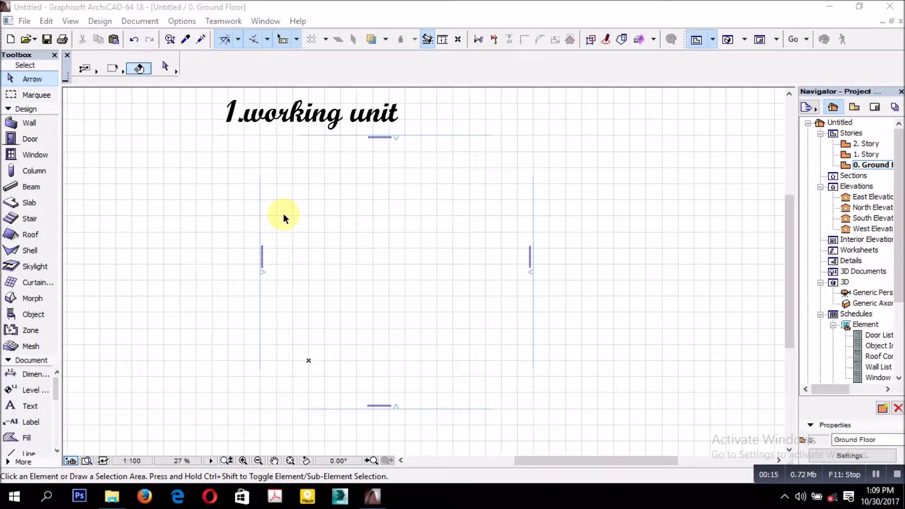
Step: Confirm millimetre as the model unit, with 0 decimals, in Working Units
{"action": "left_click", "coordinate": [185, 22]}
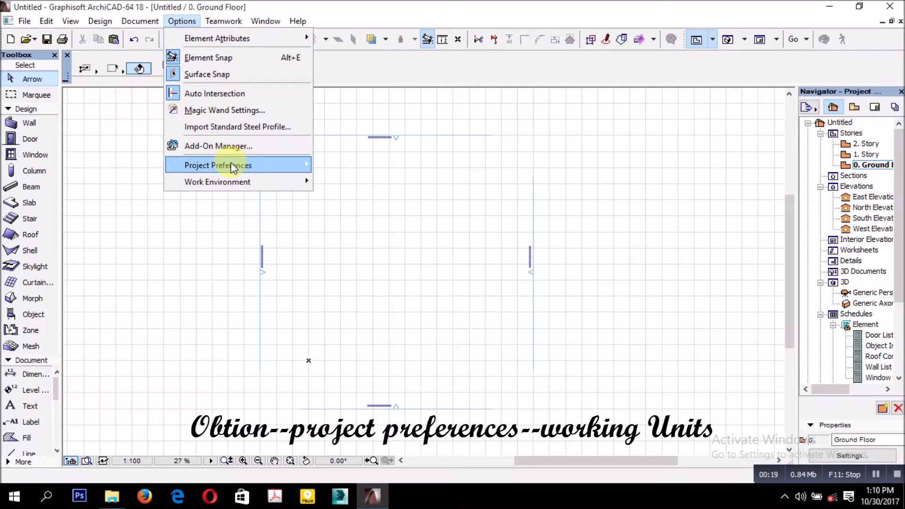
{"action": "mouse_move", "coordinate": [231, 165]}
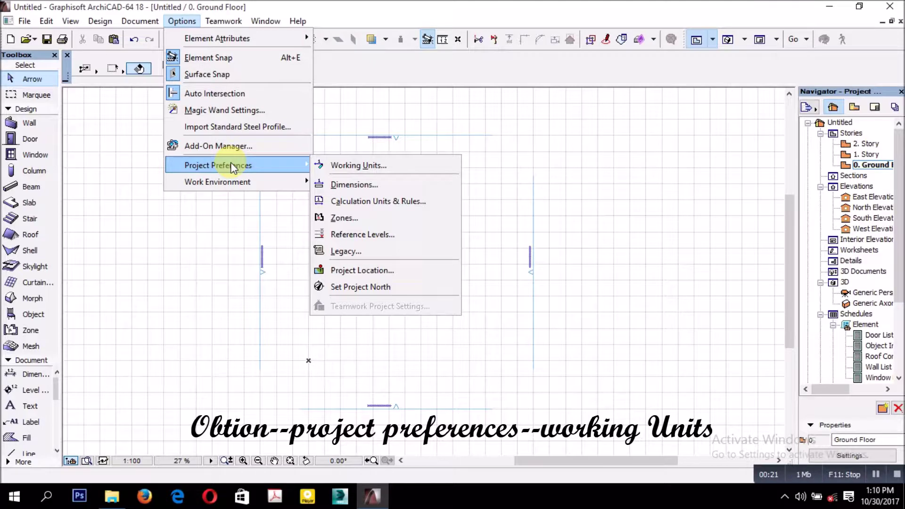
{"action": "left_click", "coordinate": [353, 166]}
{"action": "left_click_drag", "start_coordinate": [385, 158], "coordinate": [381, 133]}
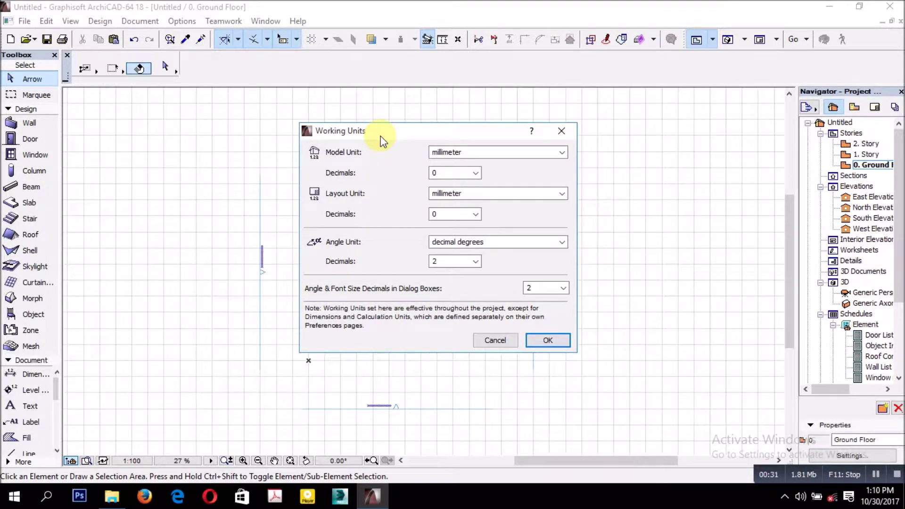
{"action": "left_click", "coordinate": [471, 154]}
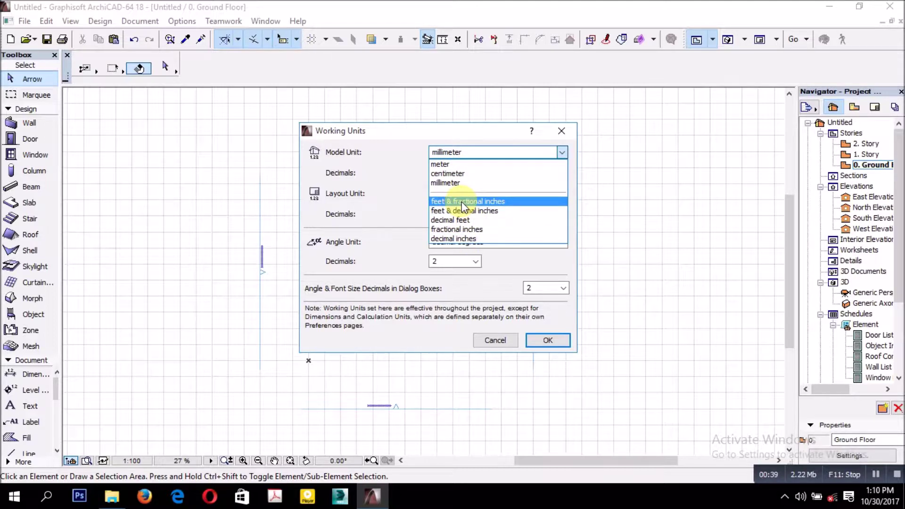
{"action": "left_click", "coordinate": [383, 192]}
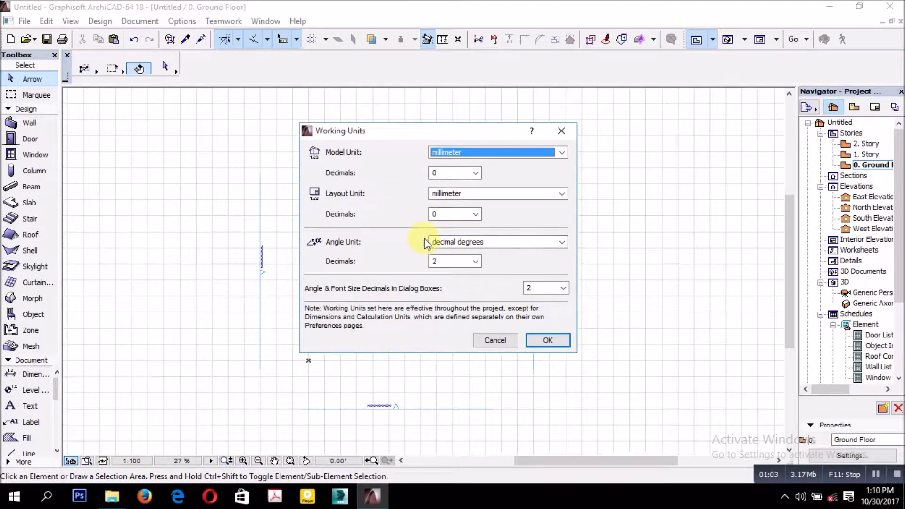
{"action": "left_click", "coordinate": [542, 344]}
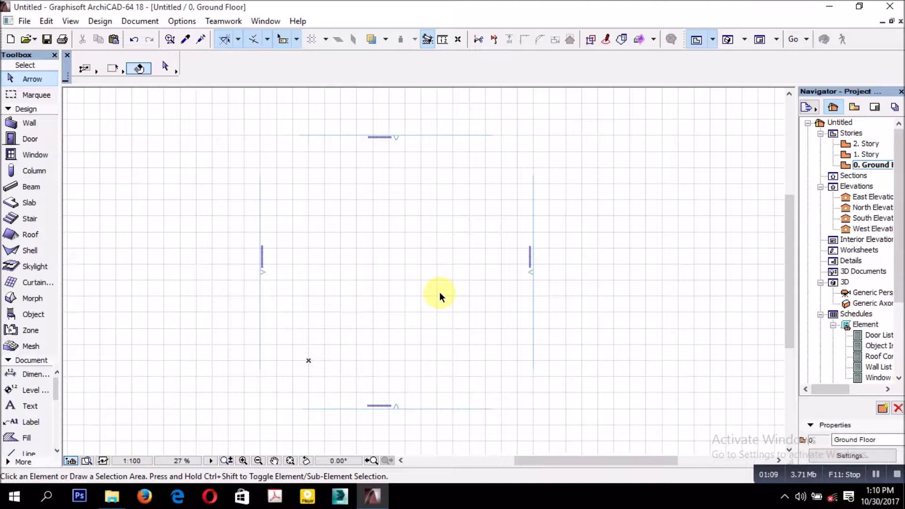
Step: With the Wall tool, place the first wall node in the plan's upper-left area
{"action": "scroll", "coordinate": [436, 293], "scroll_direction": "up", "scroll_amount": 2}
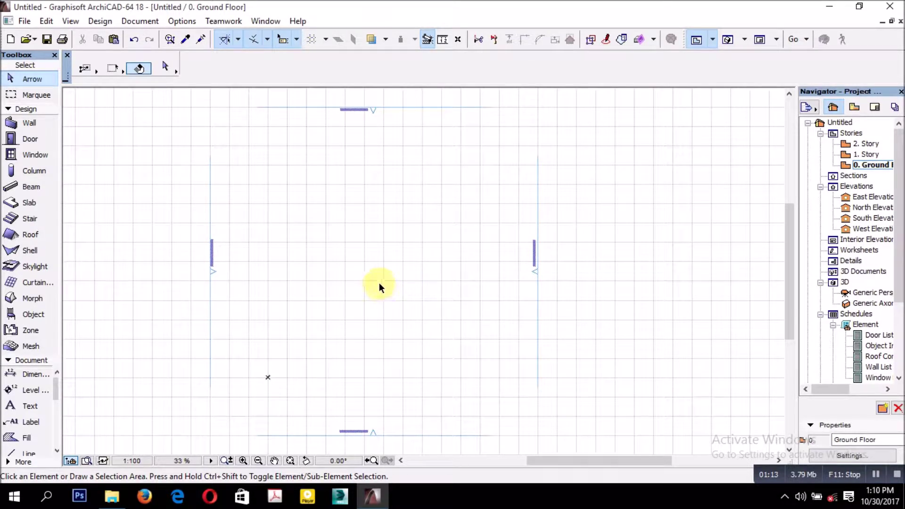
{"action": "left_click", "coordinate": [24, 125]}
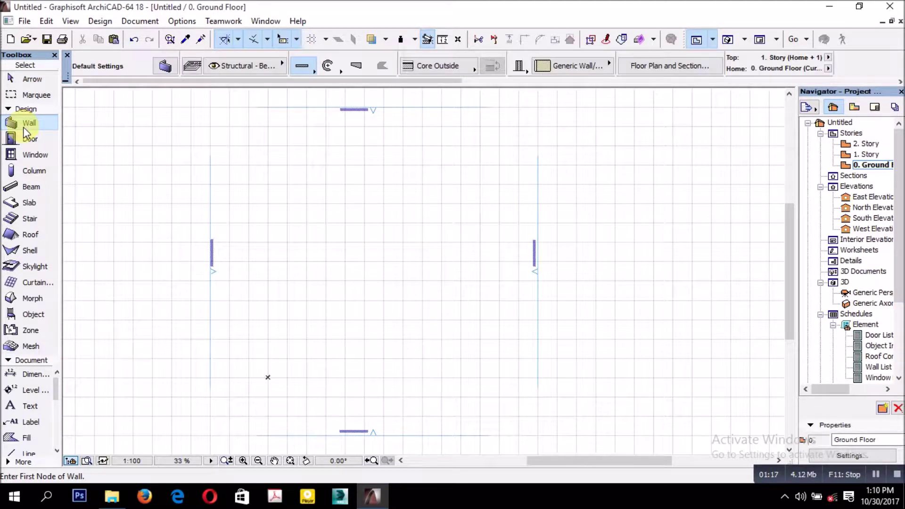
{"action": "left_click", "coordinate": [280, 184]}
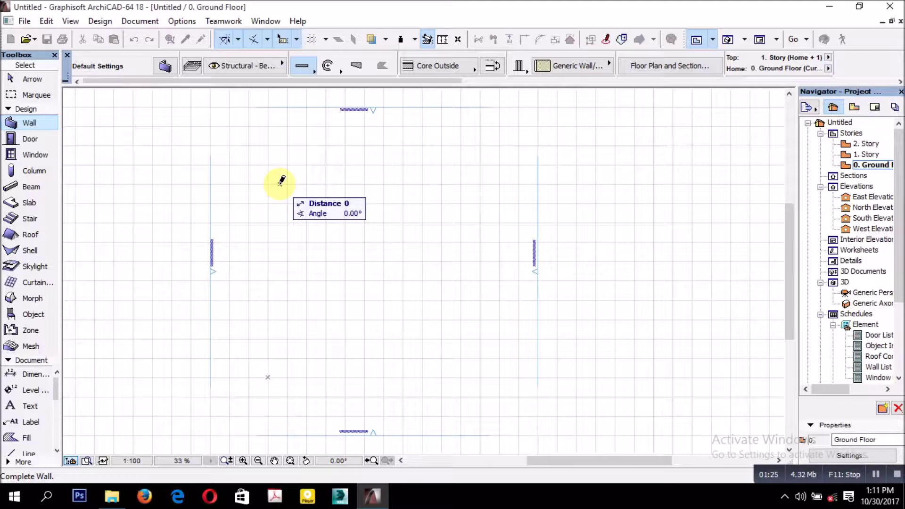
Step: End the wall horizontally at 7042 mm length and a 0.00° angle
{"action": "right_click", "coordinate": [356, 187]}
{"action": "left_click", "coordinate": [345, 186]}
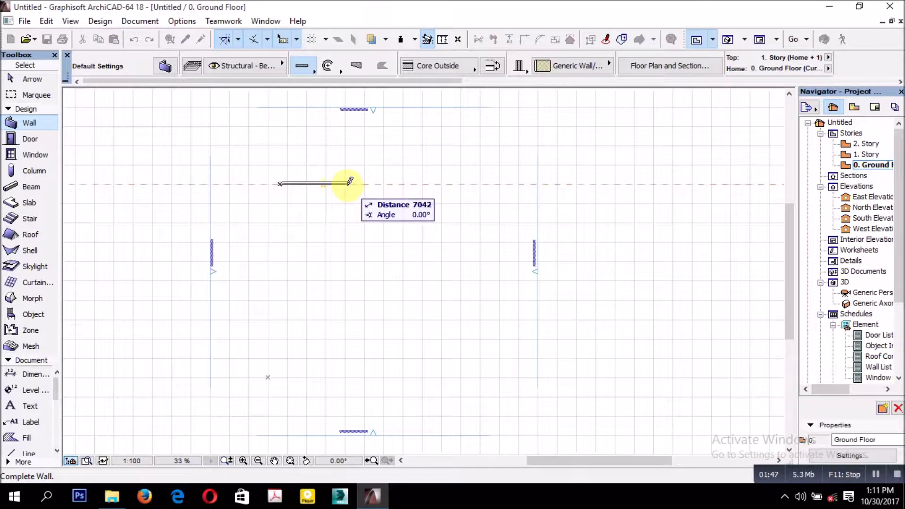
{"action": "left_click", "coordinate": [349, 184]}
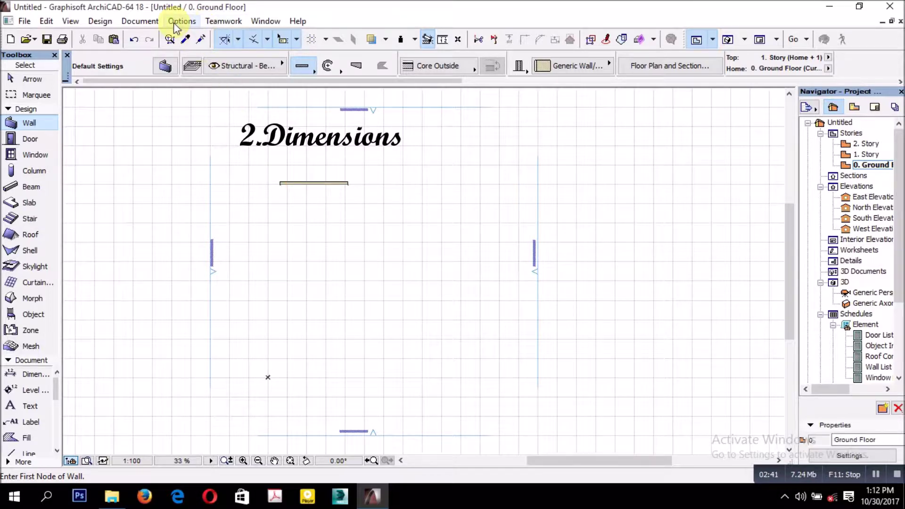
Step: Keep meter as the Dimensions unit and advance to Calculation Units & Rules
{"action": "left_click", "coordinate": [149, 24]}
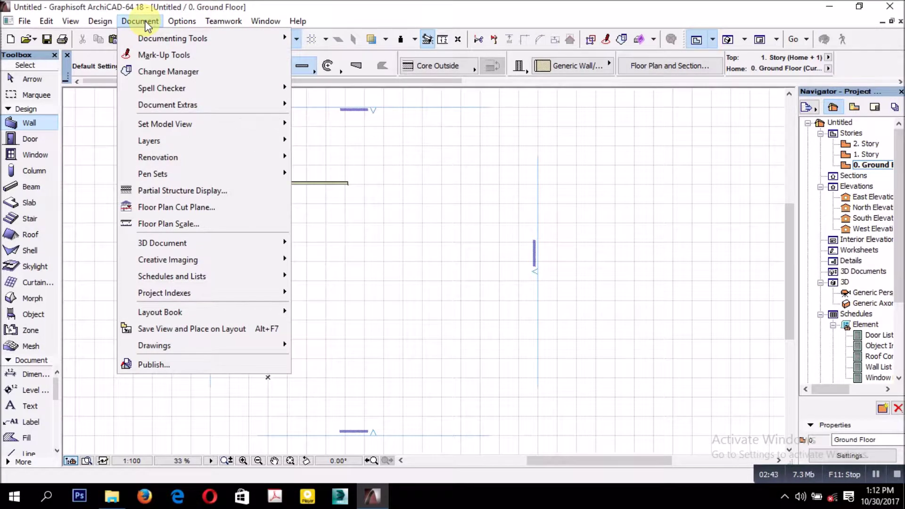
{"action": "mouse_move", "coordinate": [166, 27]}
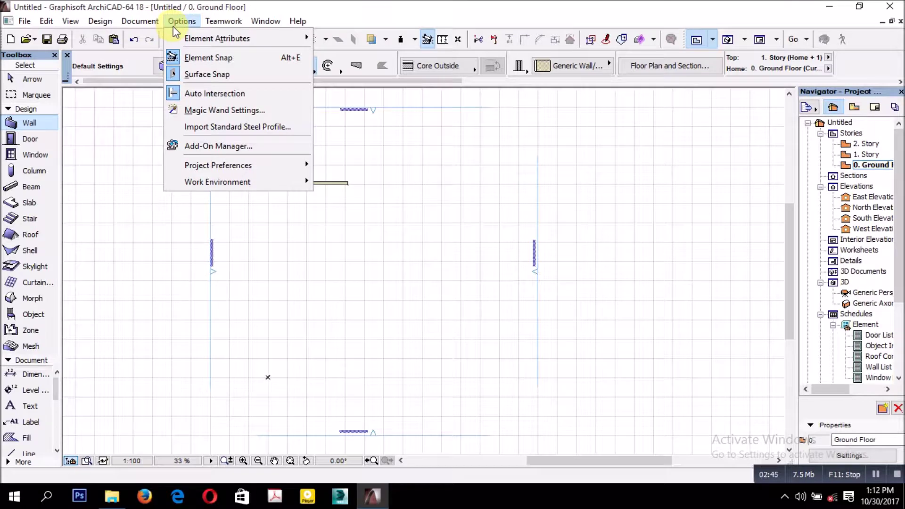
{"action": "mouse_move", "coordinate": [216, 167]}
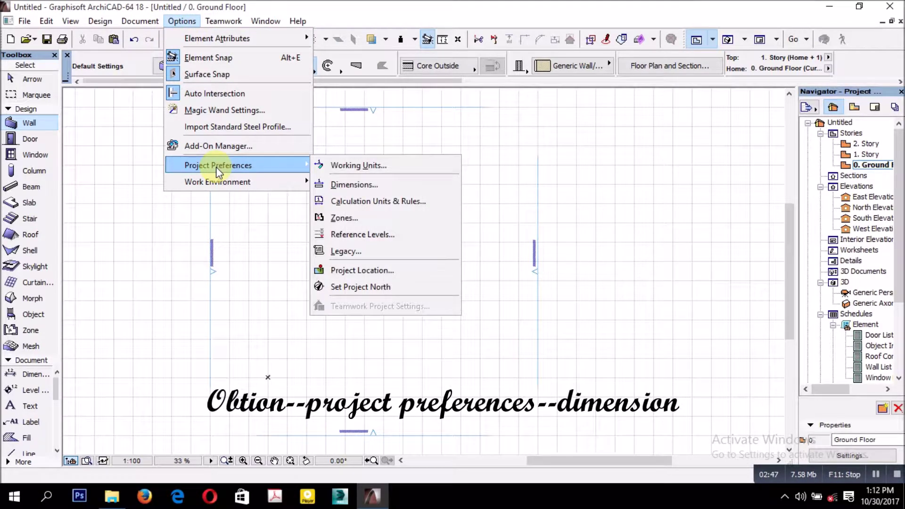
{"action": "left_click", "coordinate": [361, 185]}
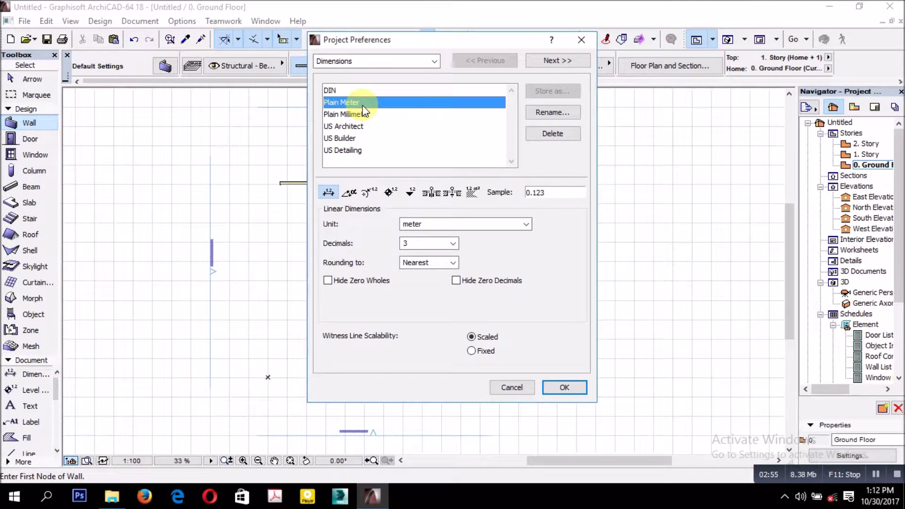
{"action": "left_click", "coordinate": [528, 225]}
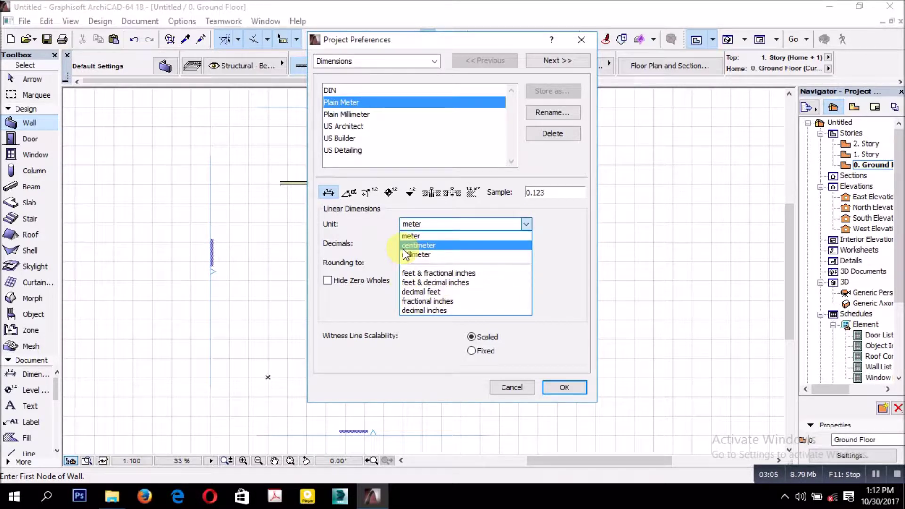
{"action": "left_click", "coordinate": [361, 233]}
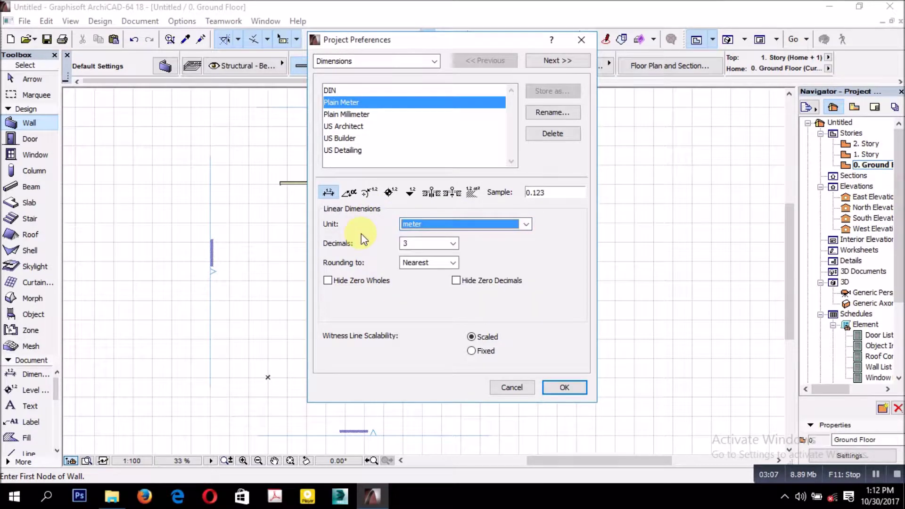
{"action": "left_click", "coordinate": [554, 61]}
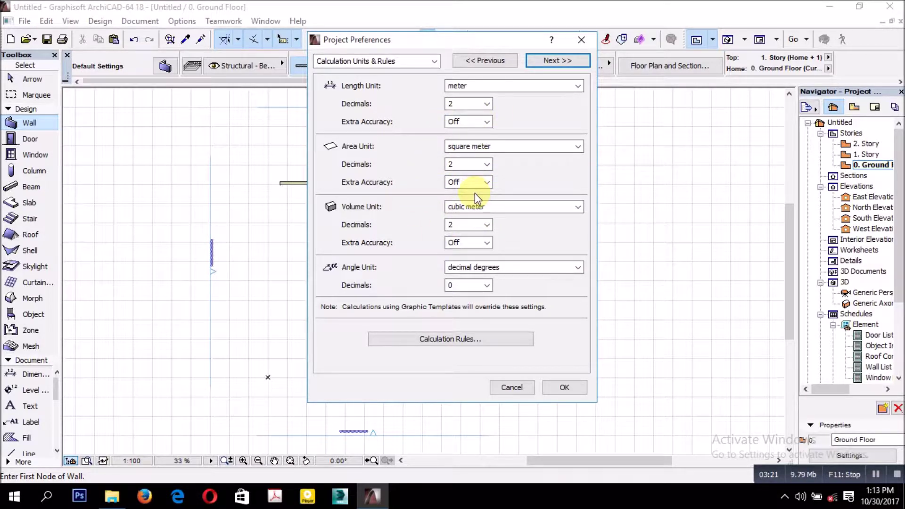
Step: Accept the Calculation Rules unchanged and advance to the Zones preferences page
{"action": "left_click", "coordinate": [453, 337]}
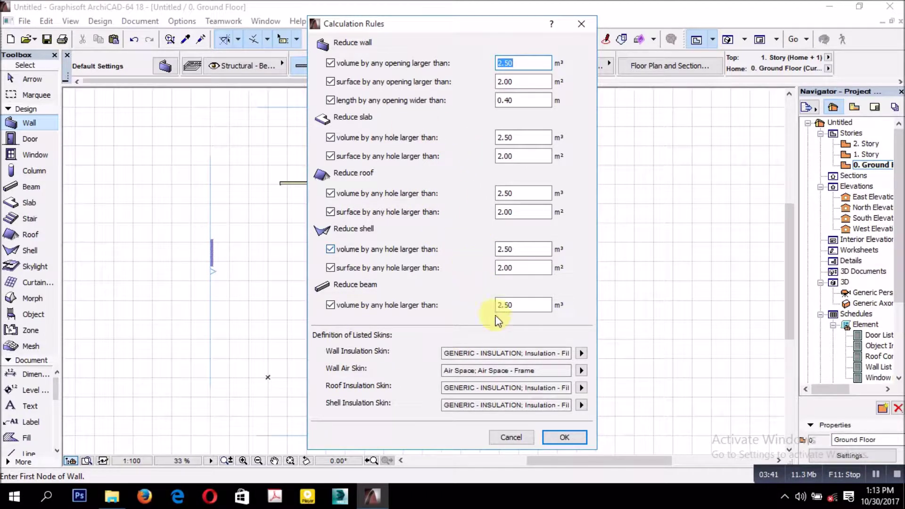
{"action": "left_click", "coordinate": [564, 438]}
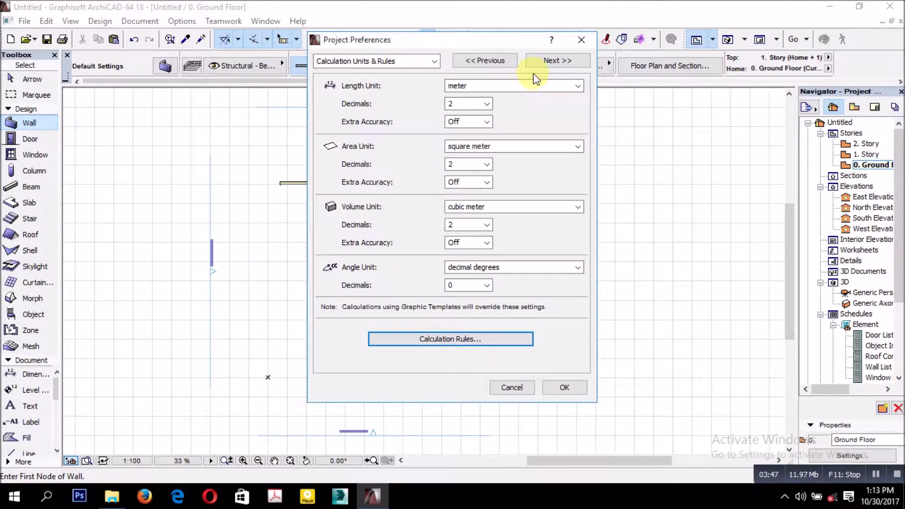
{"action": "left_click", "coordinate": [557, 64]}
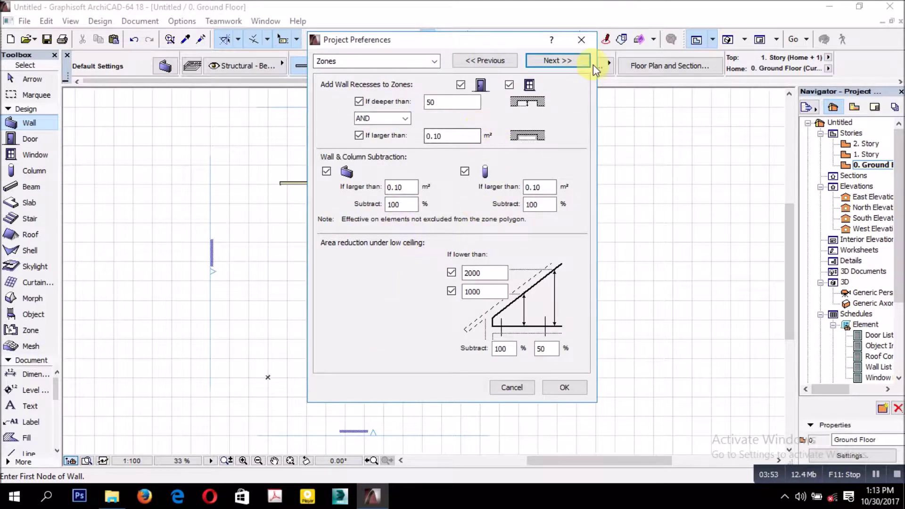
Step: Pass through the Reference Levels and Legacy pages and accept Project Preferences
{"action": "left_click", "coordinate": [569, 60]}
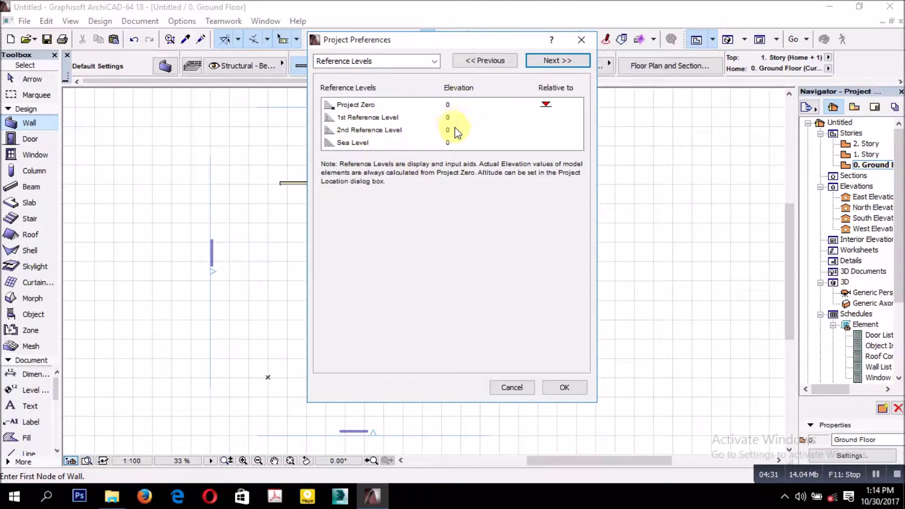
{"action": "left_click", "coordinate": [562, 55]}
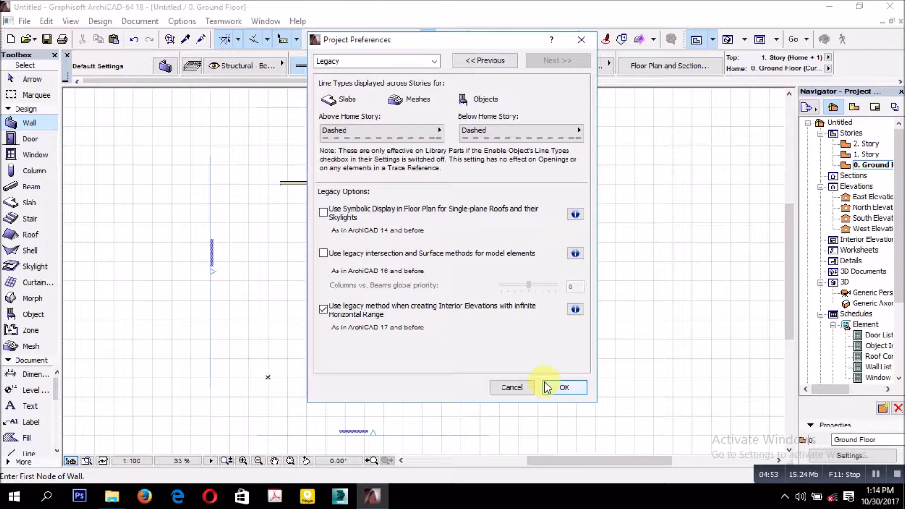
{"action": "left_click", "coordinate": [563, 388]}
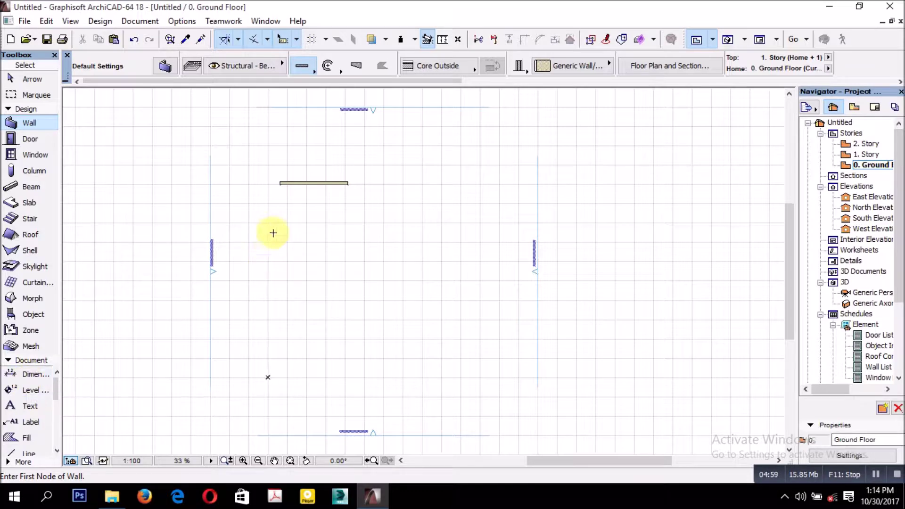
Step: Draw a wall straight down from the first wall's midpoint to form a T
{"action": "scroll", "coordinate": [292, 184], "scroll_direction": "up", "scroll_amount": 2}
{"action": "middle_click_drag", "start_coordinate": [317, 194], "coordinate": [368, 181]}
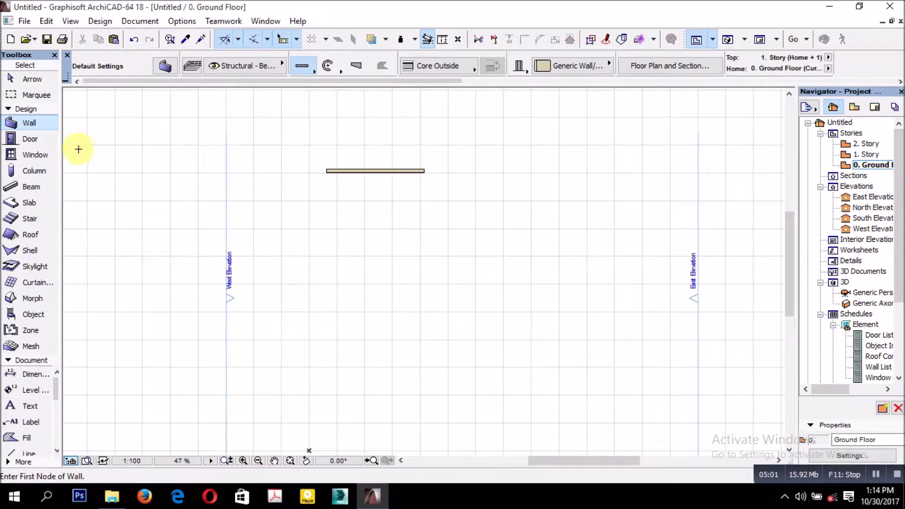
{"action": "left_click", "coordinate": [376, 171]}
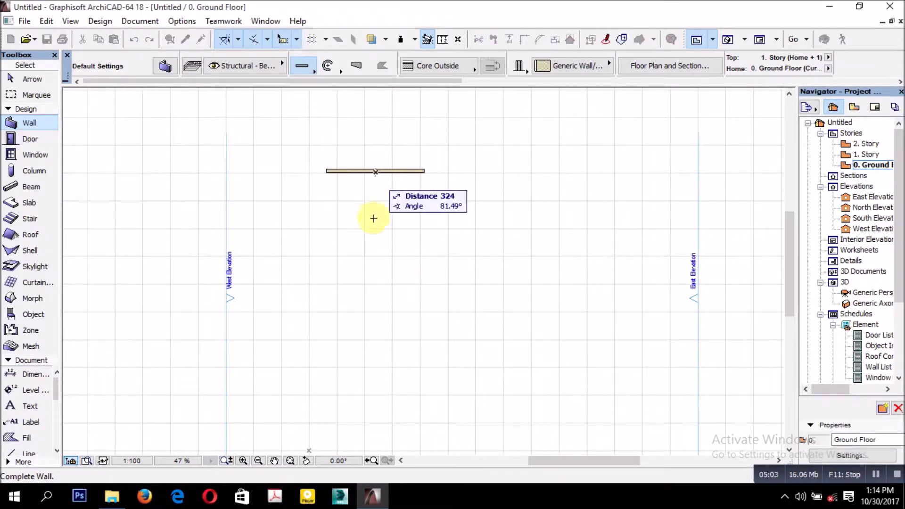
{"action": "left_click", "coordinate": [375, 234]}
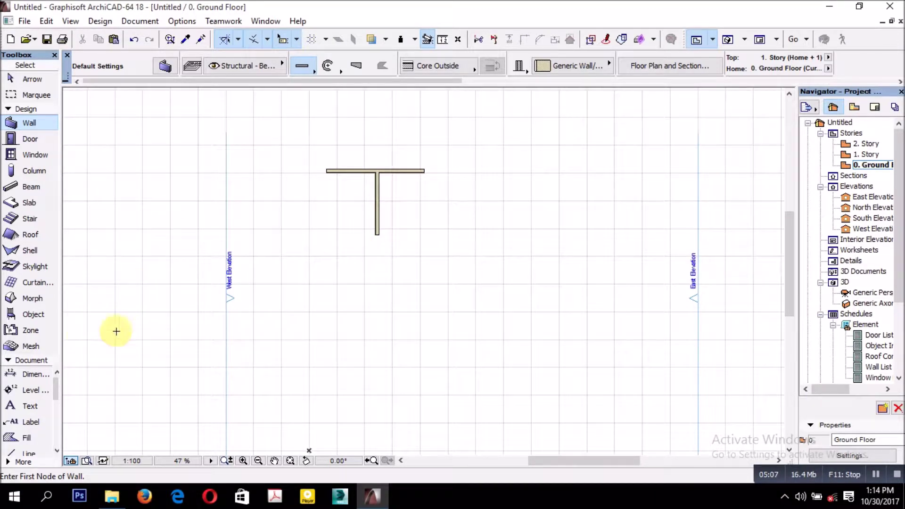
Step: Dimension the top wall end to end, placing the 7.042 dimension line above it
{"action": "left_click", "coordinate": [27, 373]}
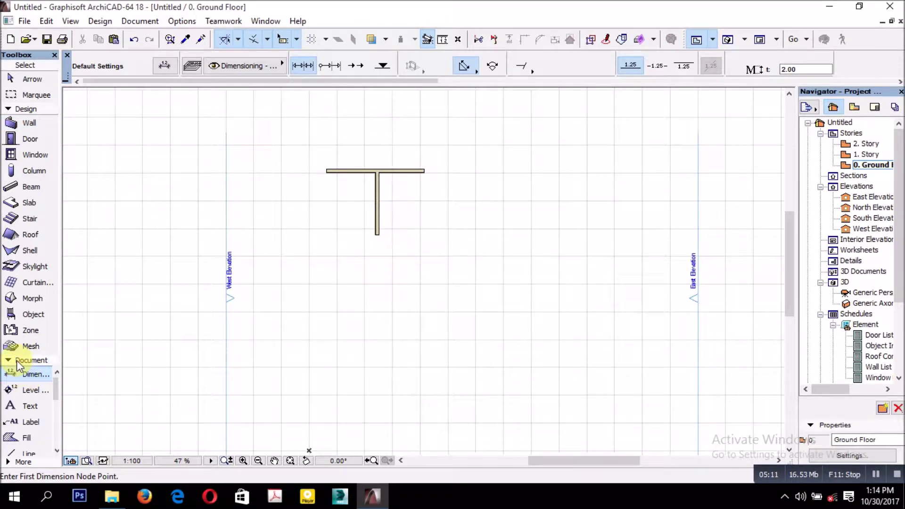
{"action": "scroll", "coordinate": [309, 168], "scroll_direction": "up", "scroll_amount": 3}
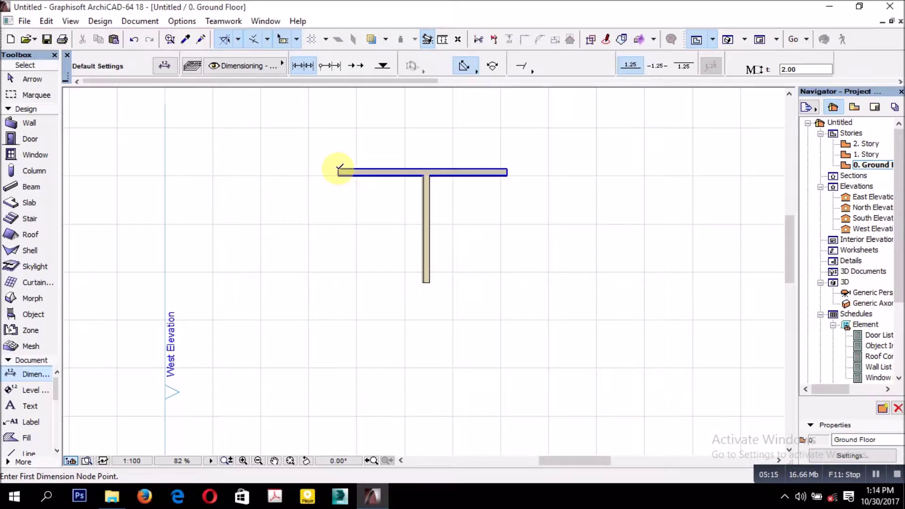
{"action": "left_click", "coordinate": [343, 172]}
{"action": "left_click", "coordinate": [508, 173]}
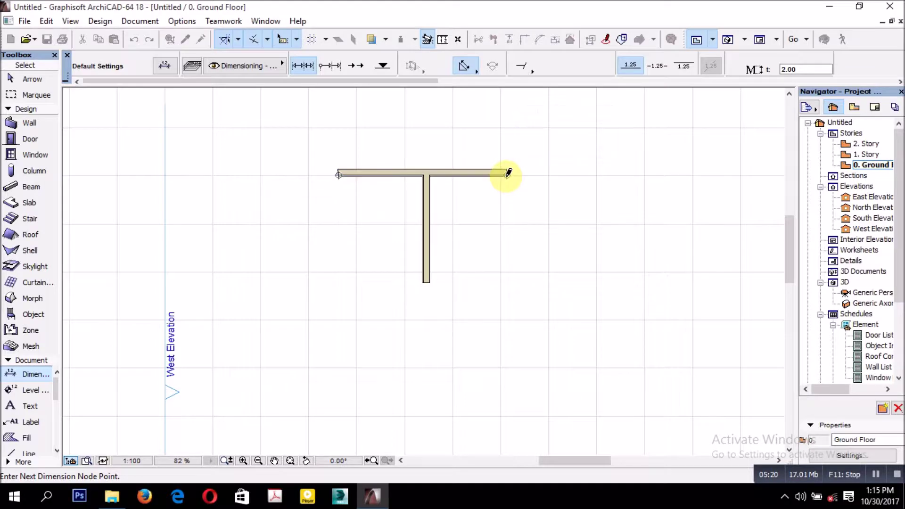
{"action": "right_click", "coordinate": [443, 143]}
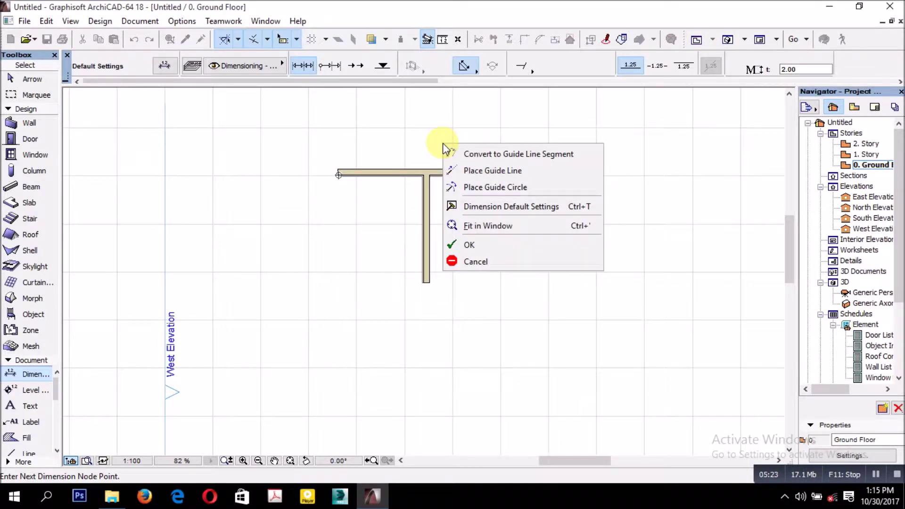
{"action": "left_click", "coordinate": [470, 243]}
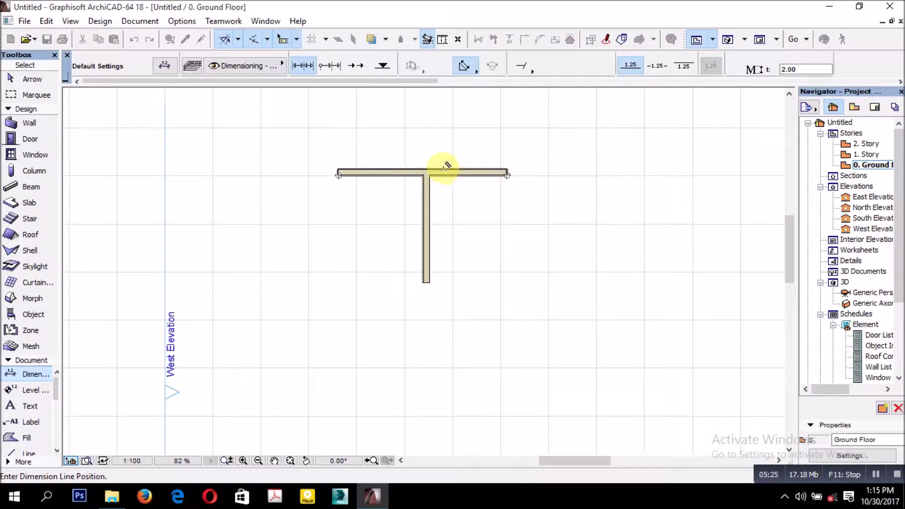
{"action": "scroll", "coordinate": [436, 144], "scroll_direction": "up", "scroll_amount": 2}
{"action": "left_click", "coordinate": [434, 149]}
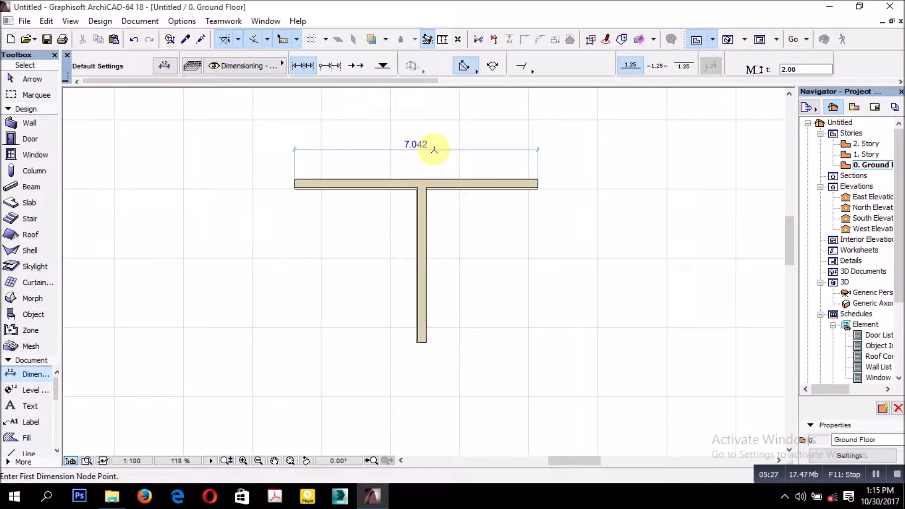
{"action": "scroll", "coordinate": [429, 149], "scroll_direction": "up", "scroll_amount": 7}
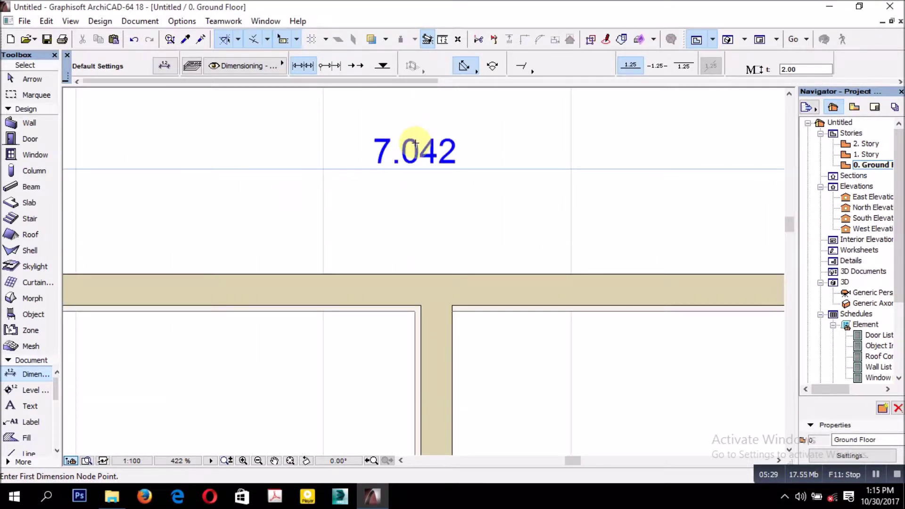
{"action": "scroll", "coordinate": [417, 147], "scroll_direction": "down", "scroll_amount": 3}
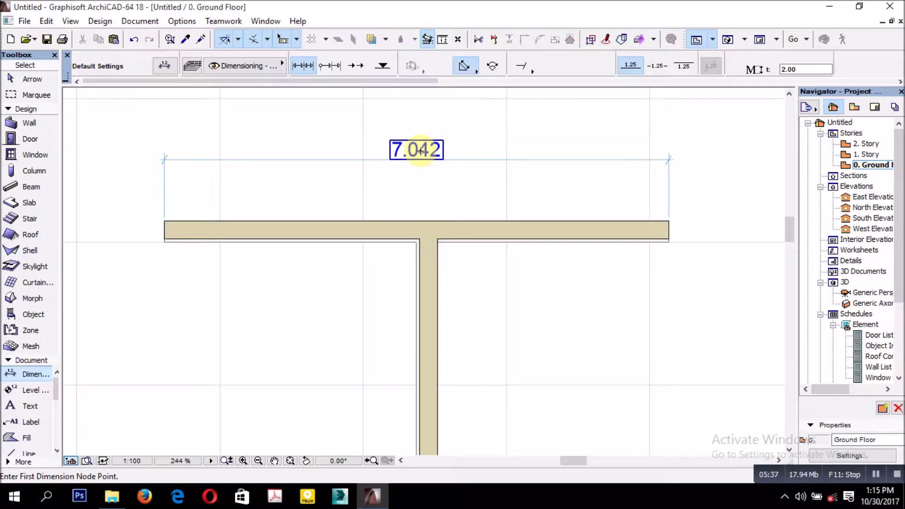
{"action": "scroll", "coordinate": [421, 150], "scroll_direction": "down", "scroll_amount": 2}
{"action": "scroll", "coordinate": [421, 150], "scroll_direction": "down", "scroll_amount": 4}
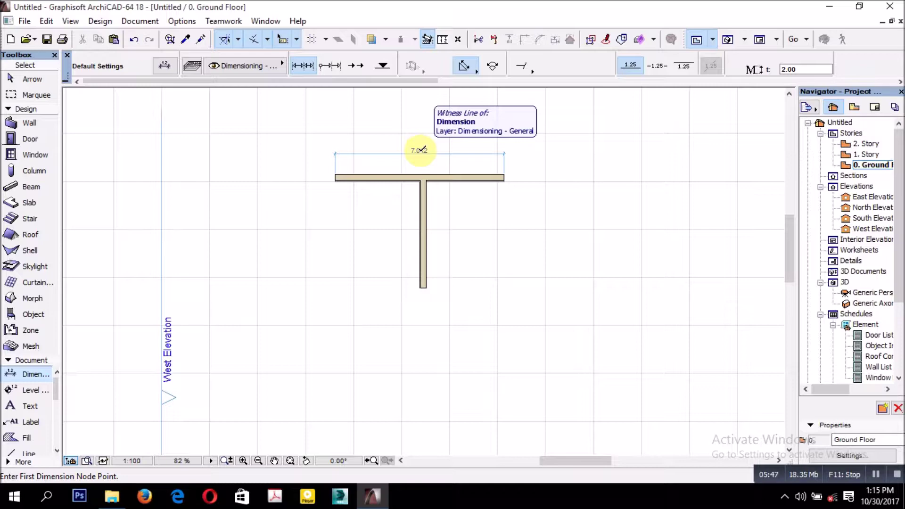
Step: Float the Navigator palette off the right dock and check its Project Chooser list
{"action": "left_click_drag", "start_coordinate": [854, 95], "coordinate": [818, 91]}
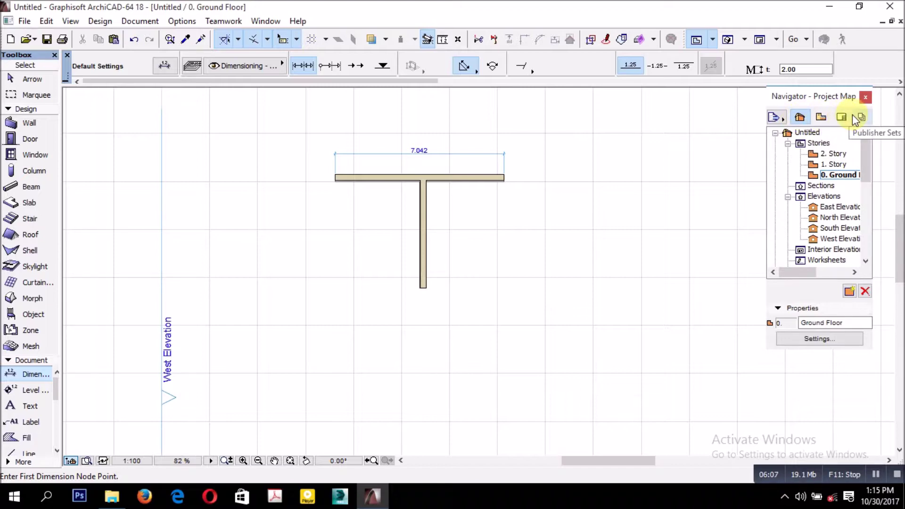
{"action": "left_click", "coordinate": [777, 118]}
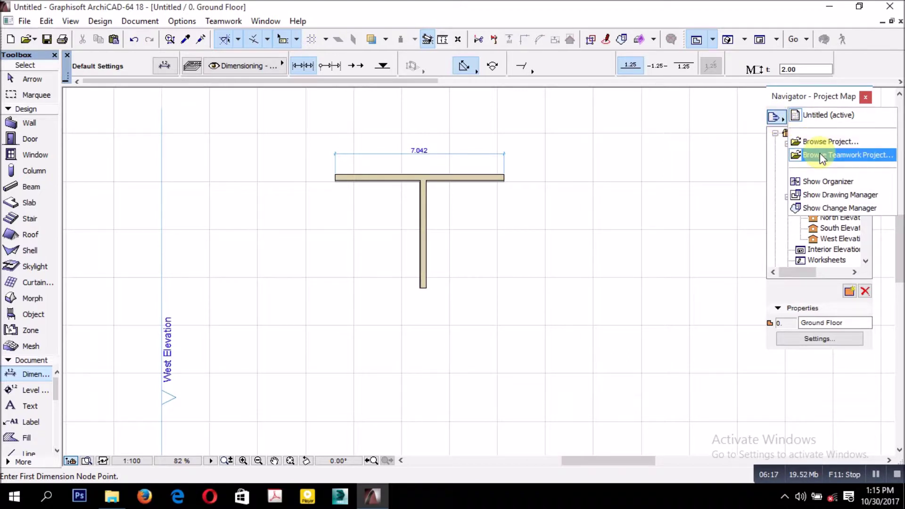
{"action": "left_click", "coordinate": [773, 116]}
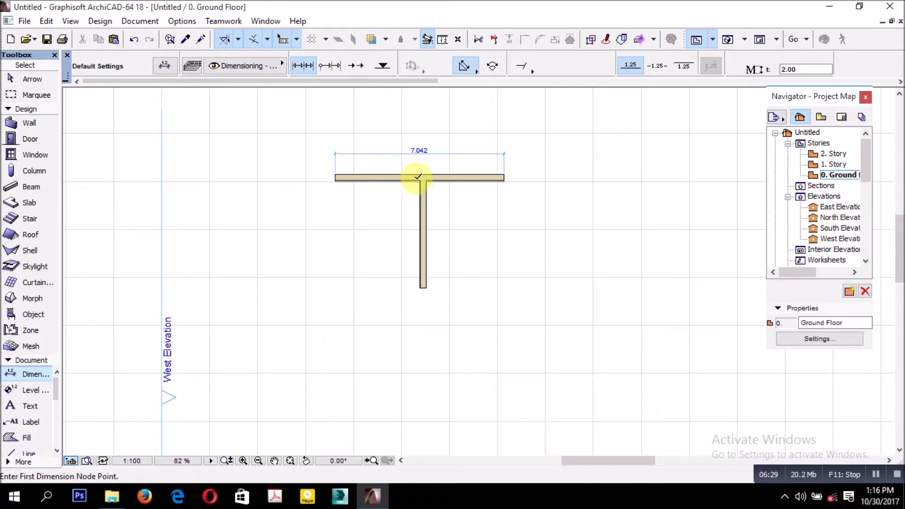
{"action": "left_click", "coordinate": [831, 155]}
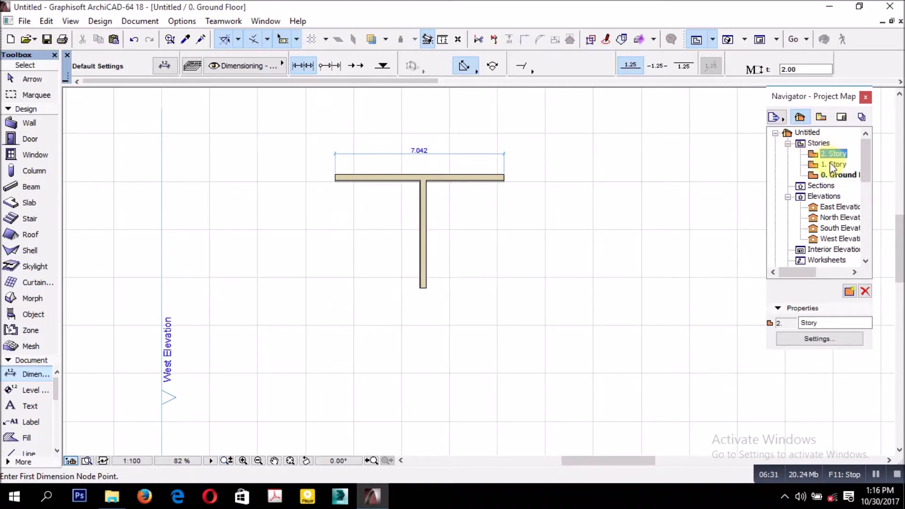
{"action": "double_click", "coordinate": [829, 164]}
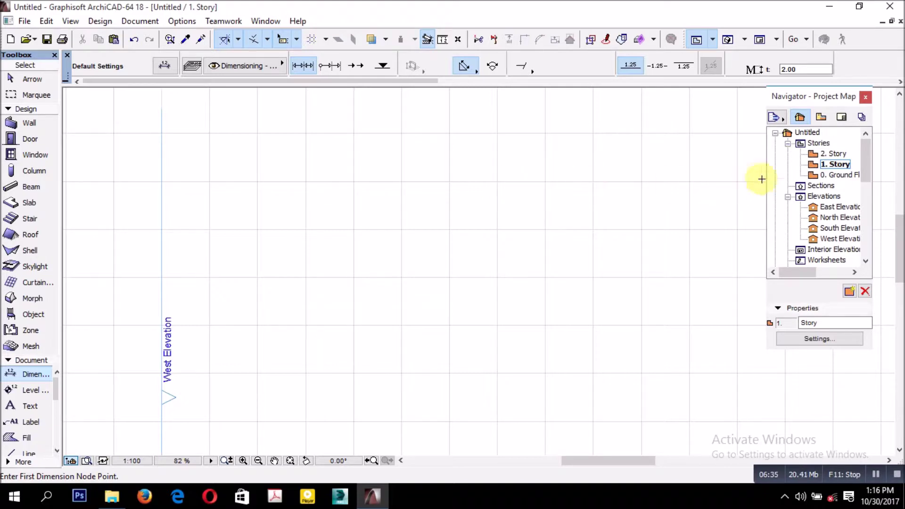
{"action": "double_click", "coordinate": [838, 175]}
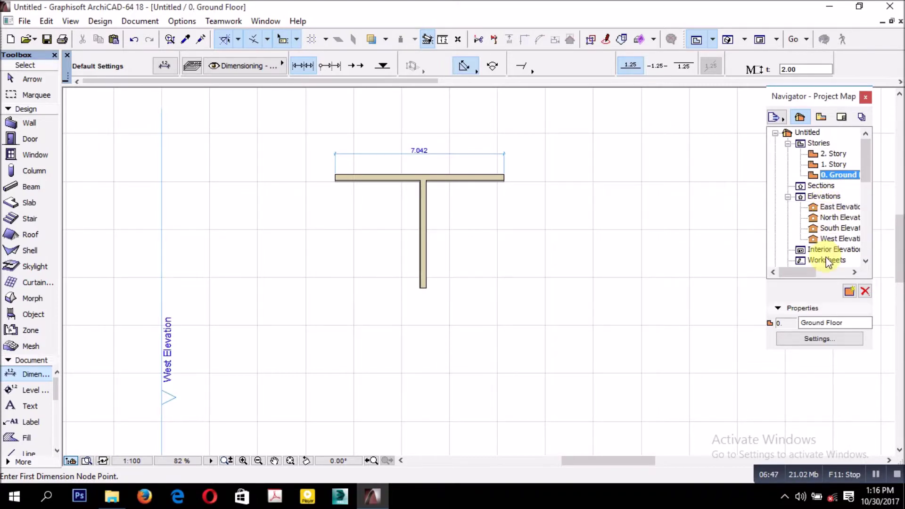
{"action": "double_click", "coordinate": [829, 208]}
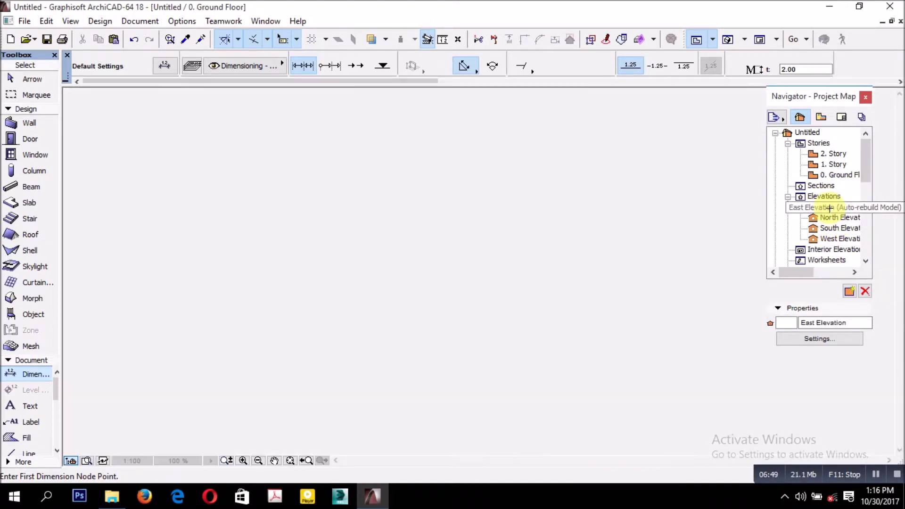
{"action": "scroll", "coordinate": [617, 307], "scroll_direction": "up", "scroll_amount": 5}
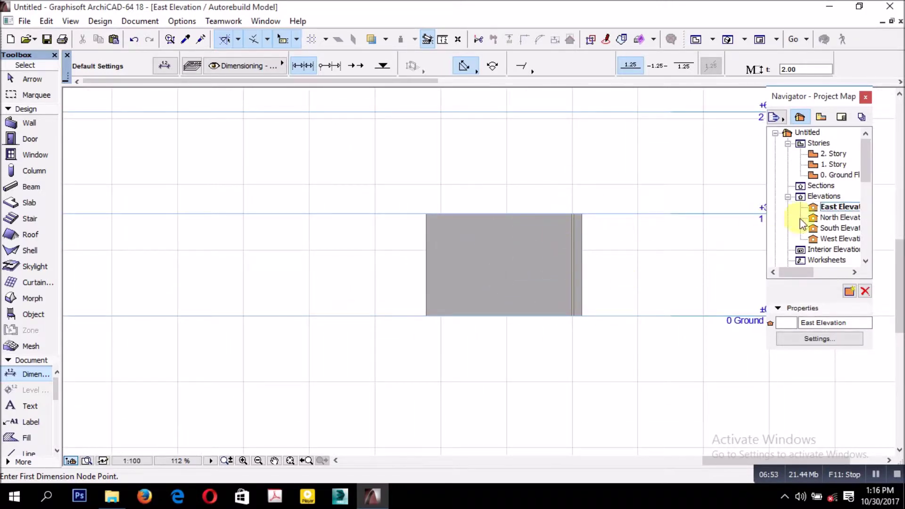
{"action": "double_click", "coordinate": [834, 219]}
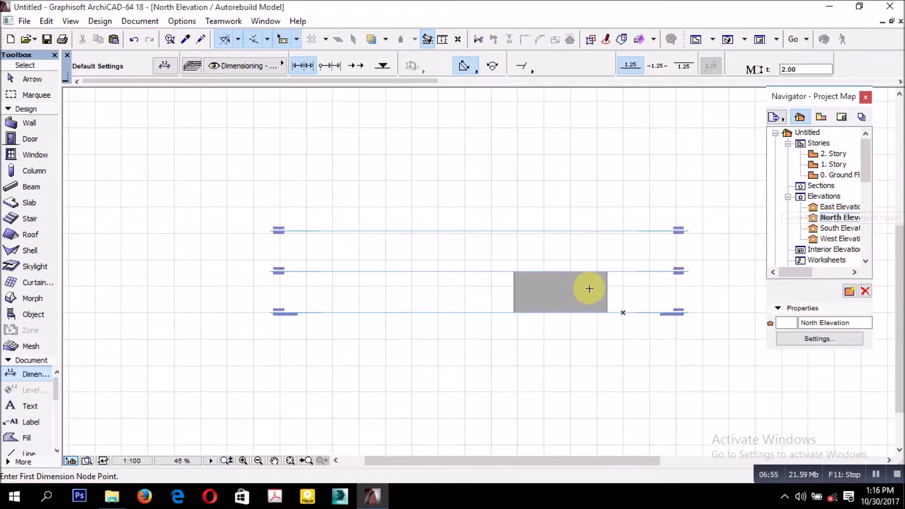
{"action": "scroll", "coordinate": [586, 287], "scroll_direction": "up", "scroll_amount": 3}
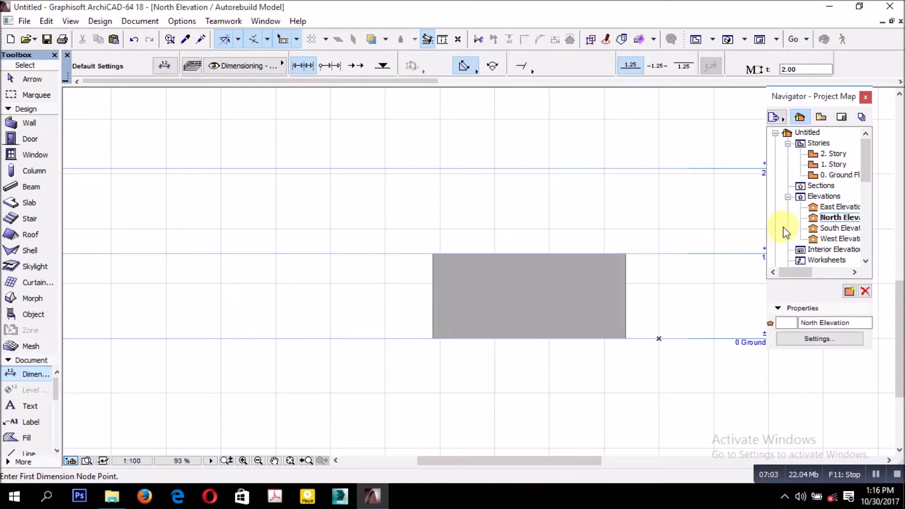
{"action": "double_click", "coordinate": [835, 178]}
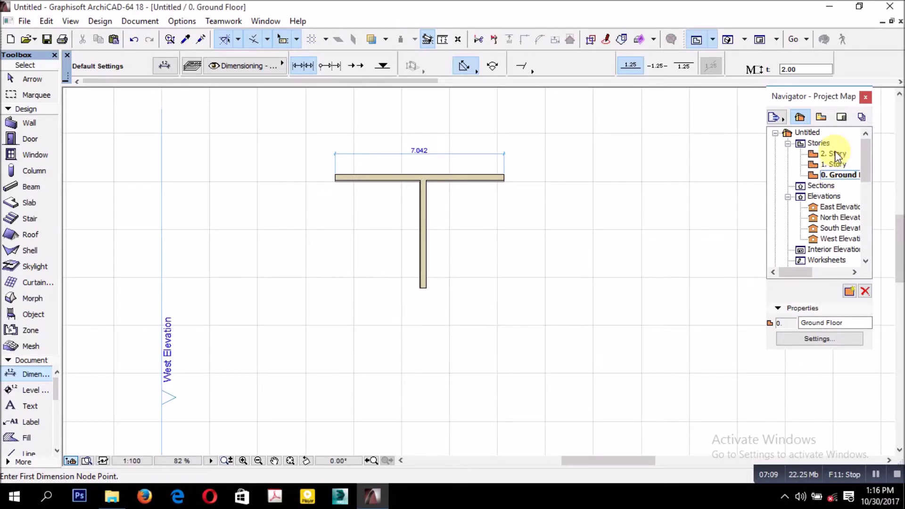
{"action": "left_click", "coordinate": [819, 119]}
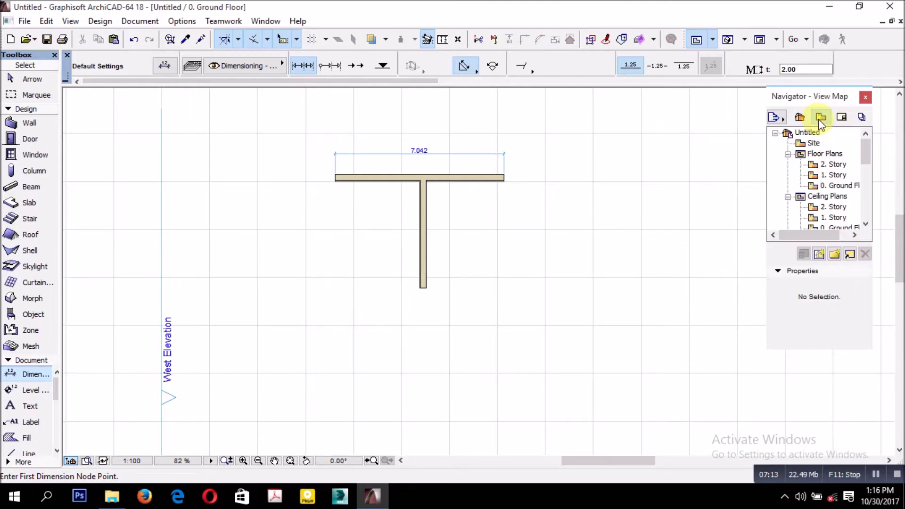
Step: Show the Layout Book in the Navigator and scroll its tree to the Masters
{"action": "scroll", "coordinate": [833, 174], "scroll_direction": "down", "scroll_amount": 3}
{"action": "scroll", "coordinate": [833, 171], "scroll_direction": "down", "scroll_amount": 3}
{"action": "scroll", "coordinate": [833, 163], "scroll_direction": "up", "scroll_amount": 8}
{"action": "left_click", "coordinate": [841, 117]}
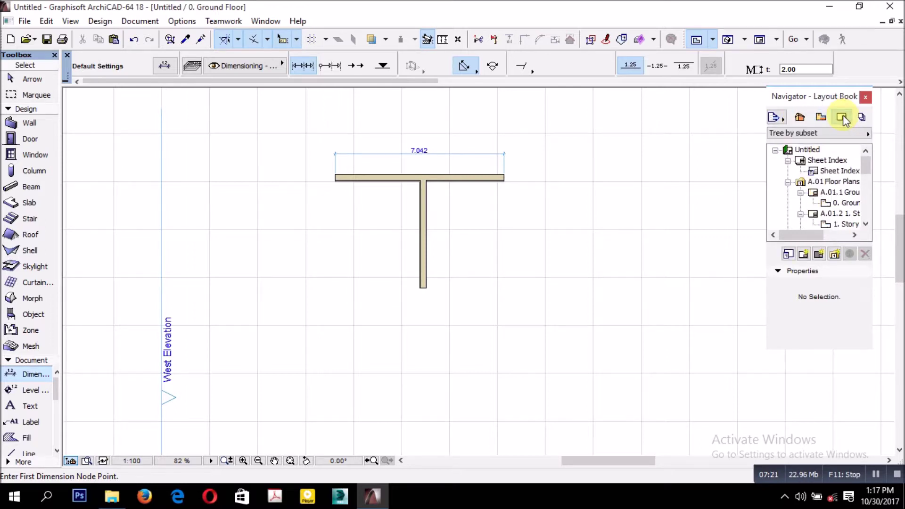
{"action": "left_click_drag", "start_coordinate": [865, 164], "coordinate": [869, 221]}
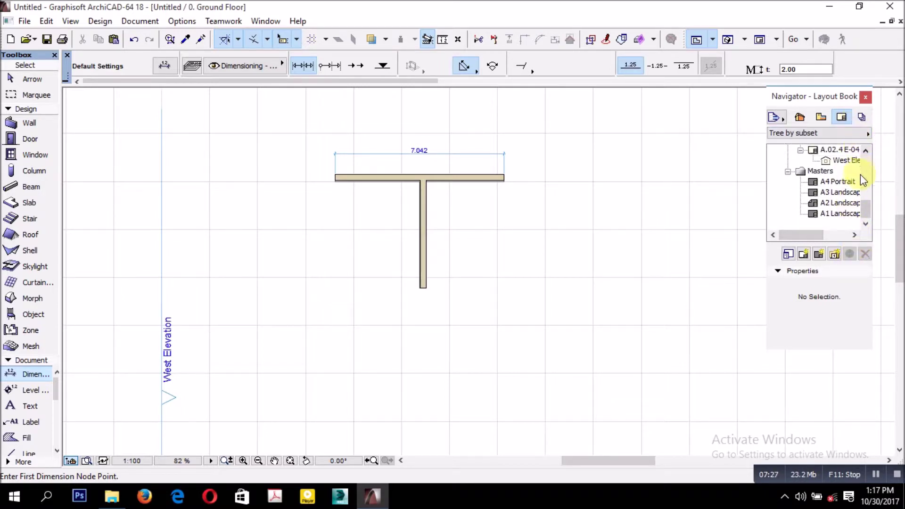
Step: View the A2 Landscape master layout, open A1 Landscape, and show the Navigator's Project Map
{"action": "double_click", "coordinate": [831, 202]}
{"action": "scroll", "coordinate": [496, 371], "scroll_direction": "up", "scroll_amount": 3}
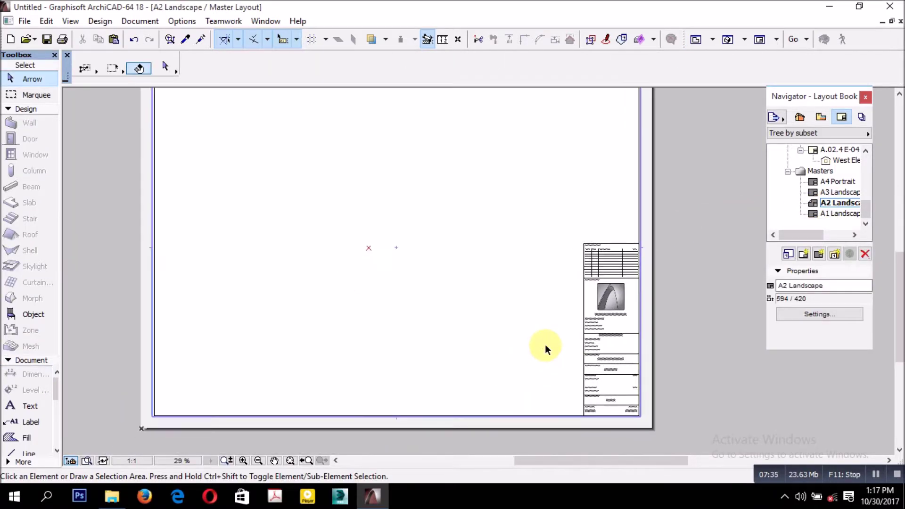
{"action": "scroll", "coordinate": [545, 344], "scroll_direction": "down", "scroll_amount": 1}
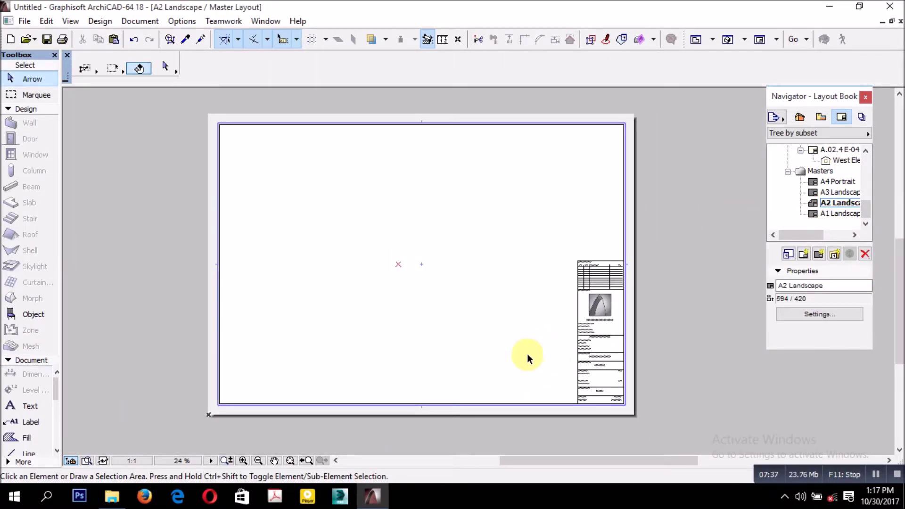
{"action": "scroll", "coordinate": [567, 332], "scroll_direction": "up", "scroll_amount": 2}
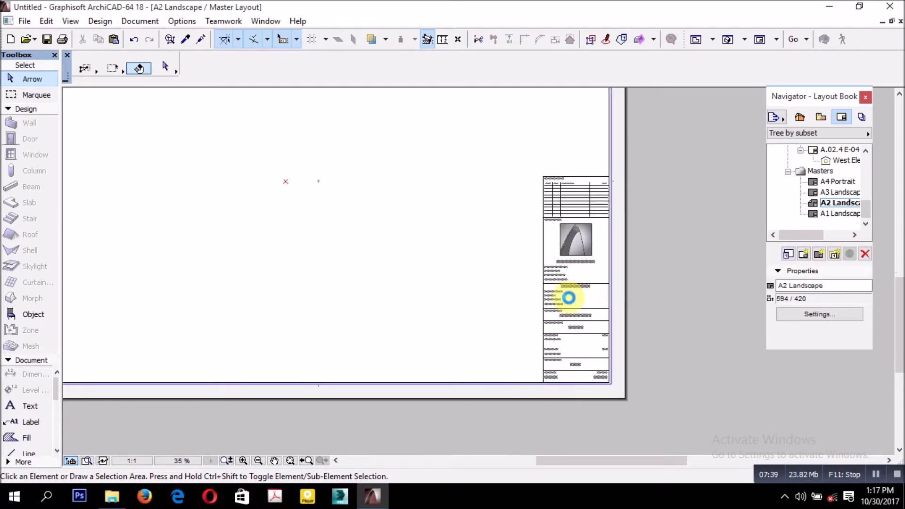
{"action": "scroll", "coordinate": [578, 268], "scroll_direction": "down", "scroll_amount": 3}
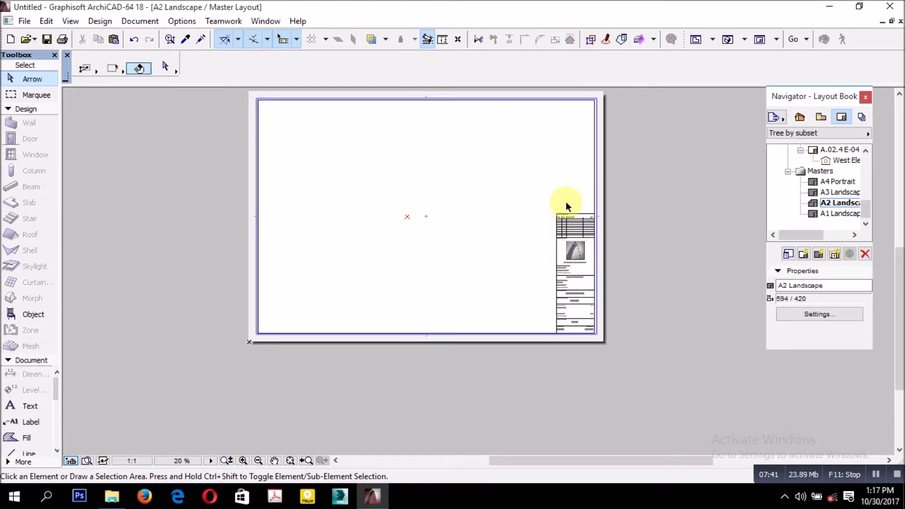
{"action": "double_click", "coordinate": [839, 213]}
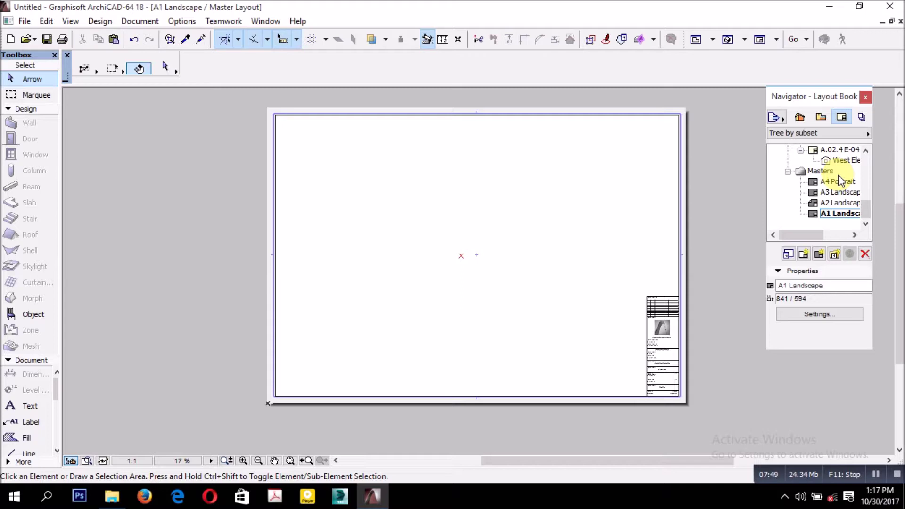
{"action": "left_click", "coordinate": [800, 117]}
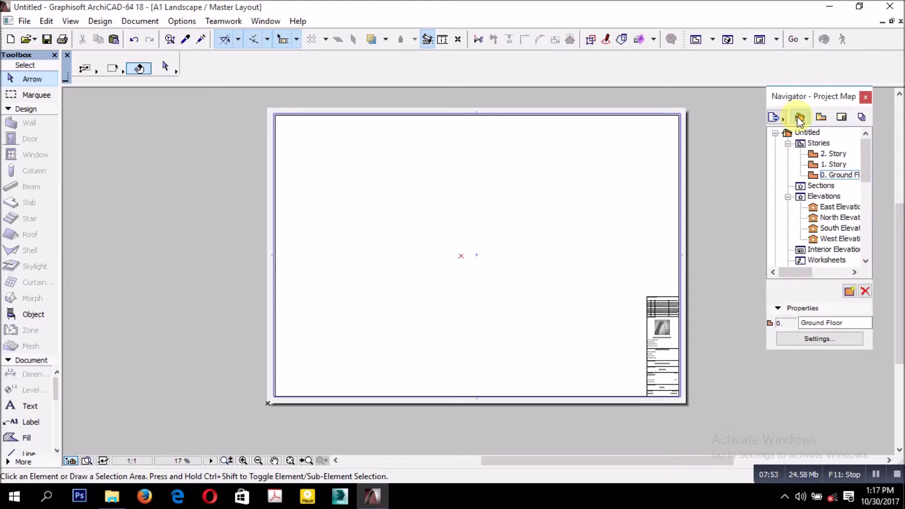
Step: Check 2. Story and 1. Story, then choose Create New Story from the Stories context menu
{"action": "left_click", "coordinate": [835, 155]}
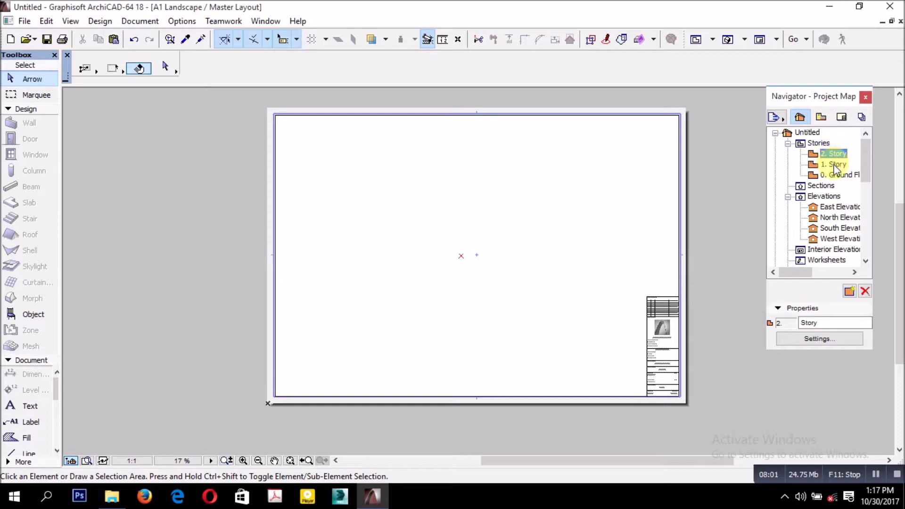
{"action": "left_click", "coordinate": [833, 164]}
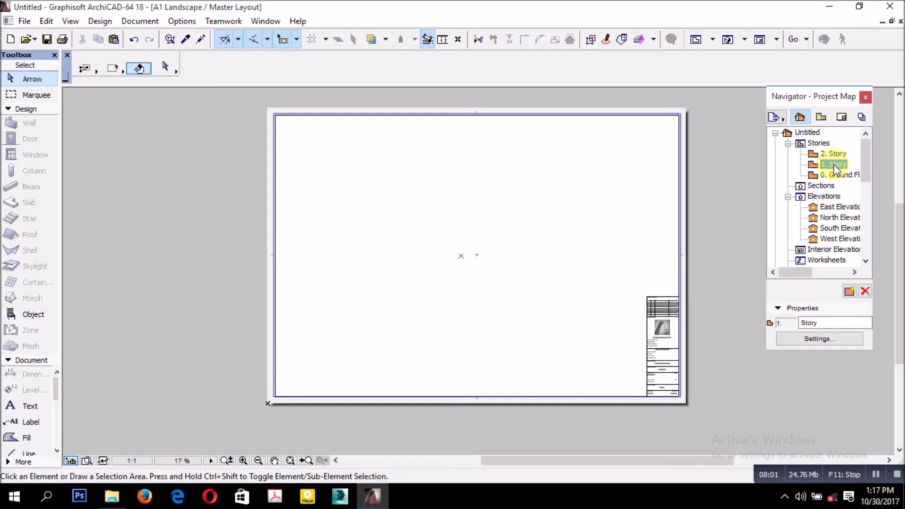
{"action": "left_click", "coordinate": [818, 144]}
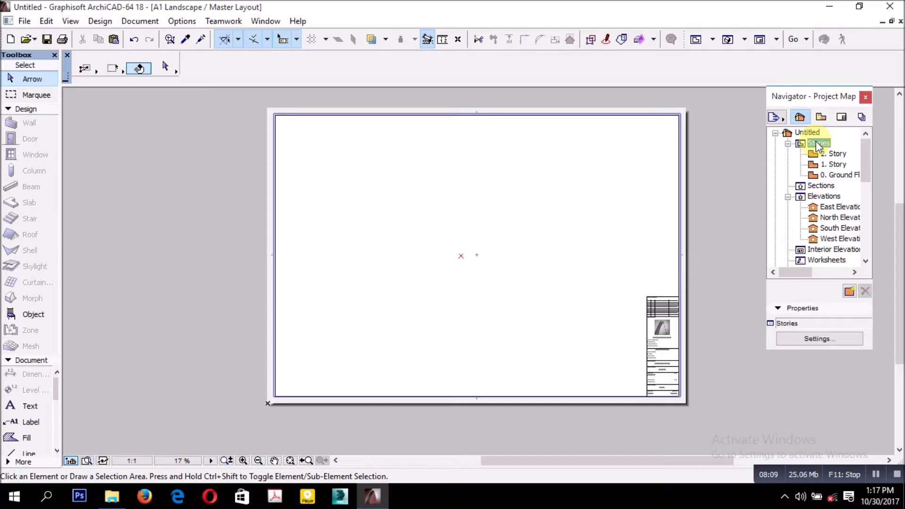
{"action": "right_click", "coordinate": [818, 144]}
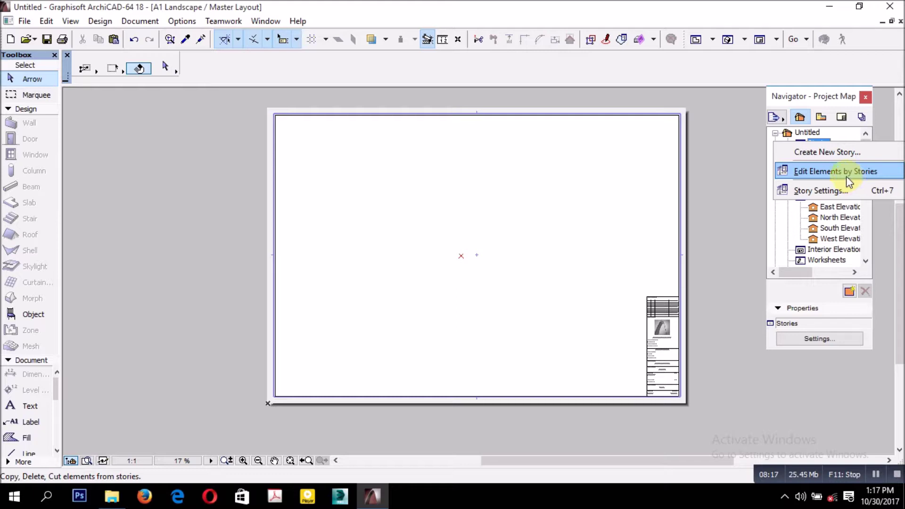
{"action": "left_click", "coordinate": [832, 152]}
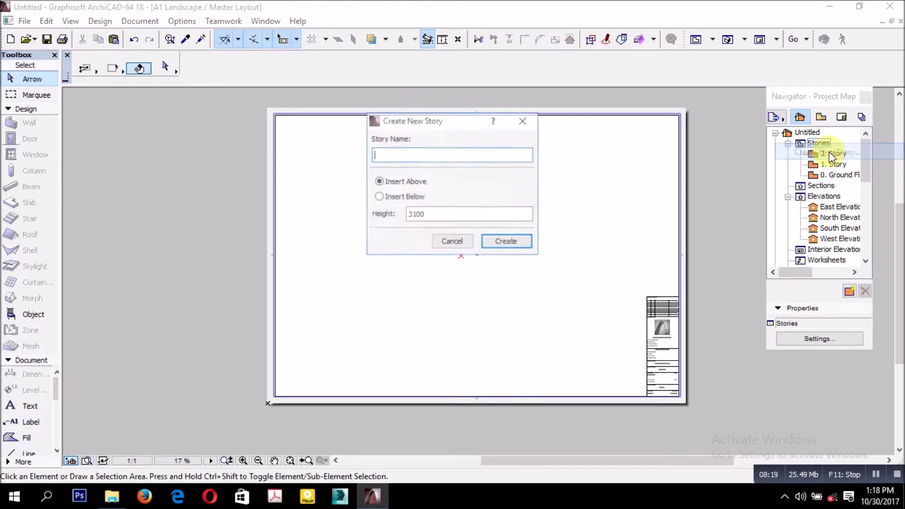
Step: Create a story named 'story', 3100 high, inserted above the existing stories
{"action": "left_click_drag", "start_coordinate": [452, 122], "coordinate": [458, 183]}
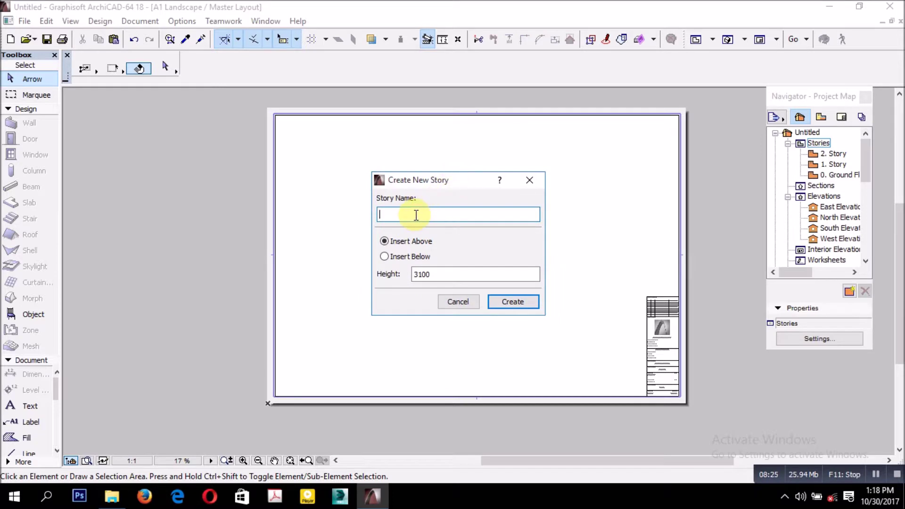
{"action": "type", "text": "story"}
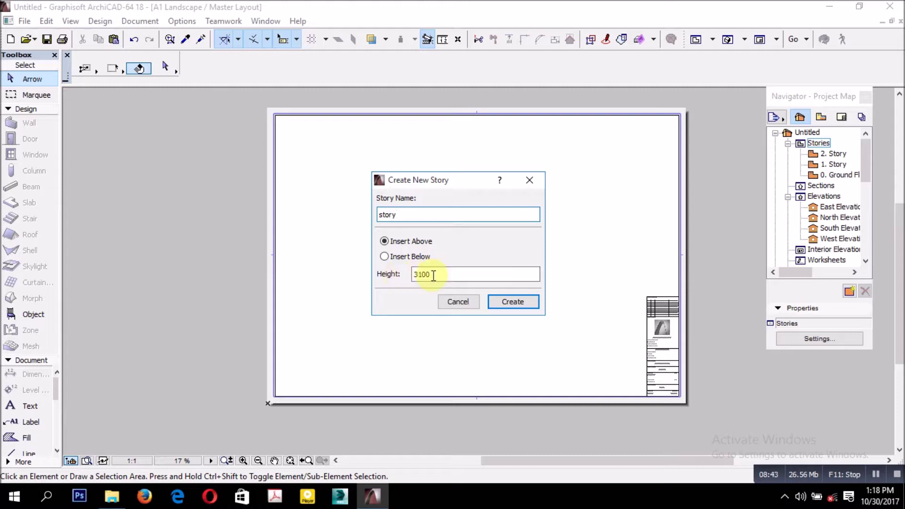
{"action": "left_click", "coordinate": [511, 304]}
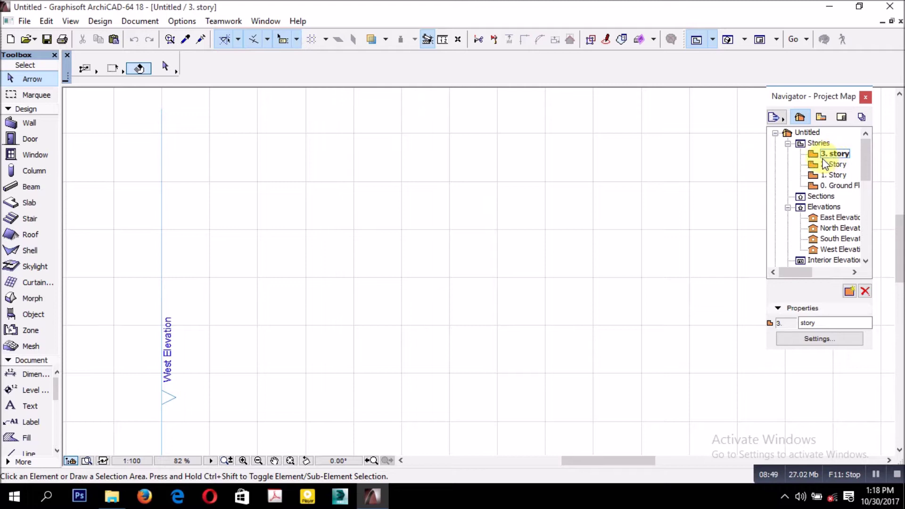
Step: Check 2. Story and 3. story, then open the 0. Ground Floor plan with the T-shaped walls
{"action": "left_click", "coordinate": [831, 164]}
{"action": "left_click", "coordinate": [836, 155]}
{"action": "left_click", "coordinate": [838, 187]}
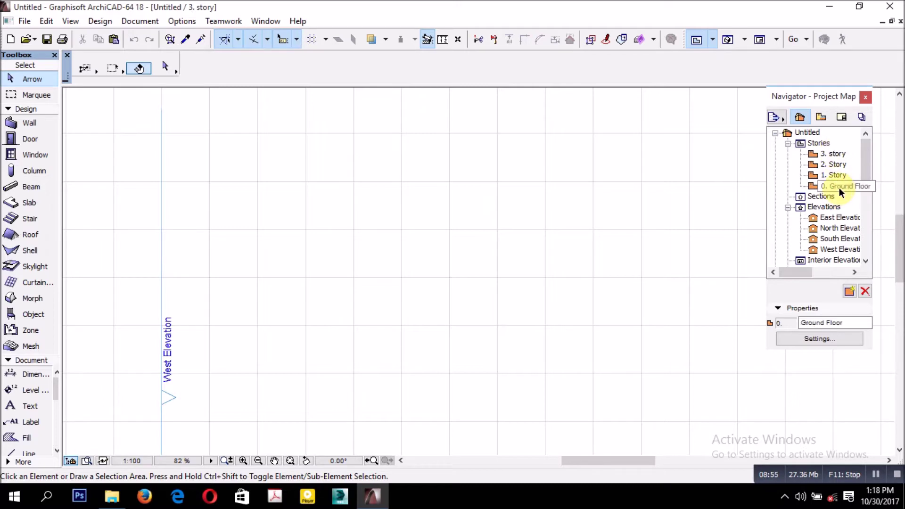
{"action": "double_click", "coordinate": [839, 187]}
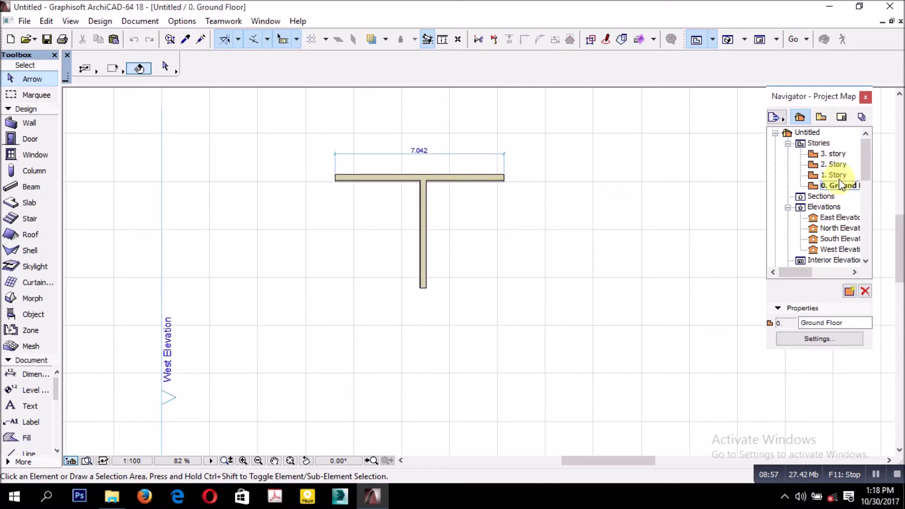
{"action": "left_click", "coordinate": [819, 143]}
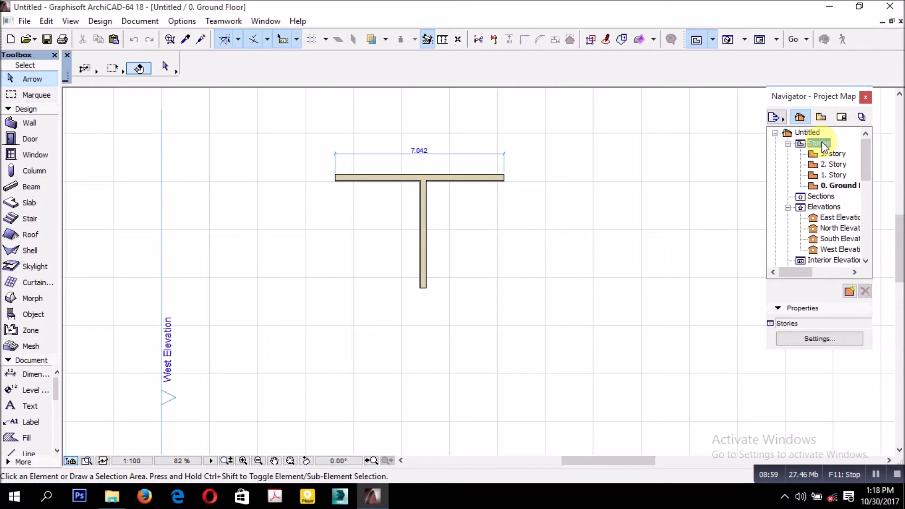
{"action": "right_click", "coordinate": [822, 144]}
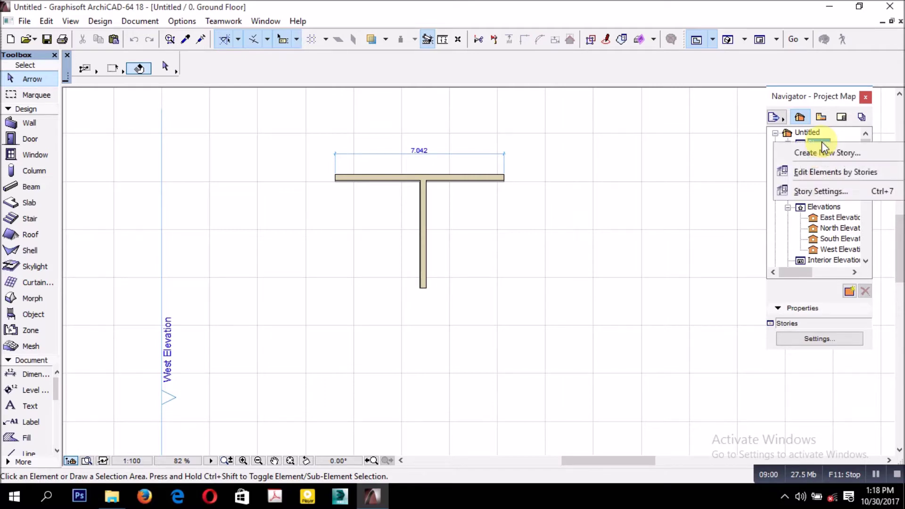
Step: Open Edit Elements by Stories, move it beside the walls, and review the element-type checkboxes
{"action": "left_click", "coordinate": [827, 171]}
{"action": "left_click_drag", "start_coordinate": [504, 86], "coordinate": [596, 183]}
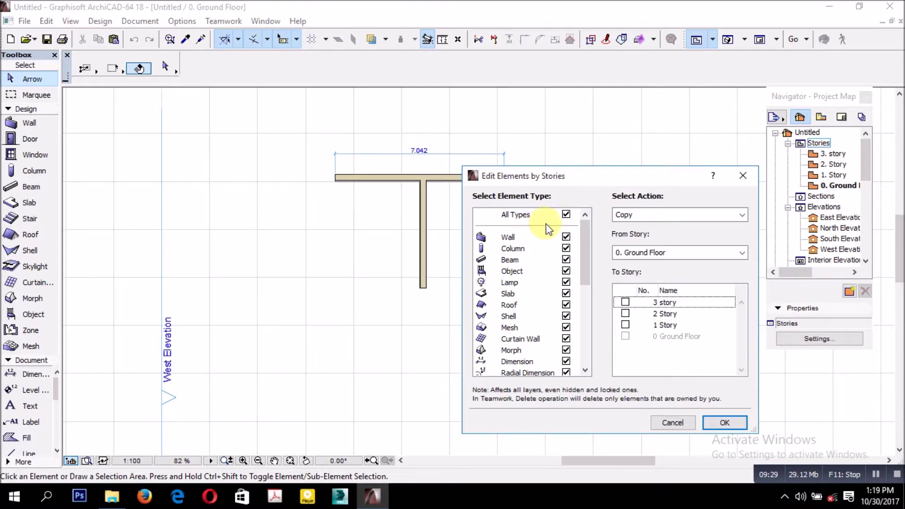
{"action": "scroll", "coordinate": [561, 248], "scroll_direction": "down", "scroll_amount": 2}
{"action": "scroll", "coordinate": [561, 247], "scroll_direction": "down", "scroll_amount": 3}
{"action": "scroll", "coordinate": [563, 242], "scroll_direction": "up", "scroll_amount": 6}
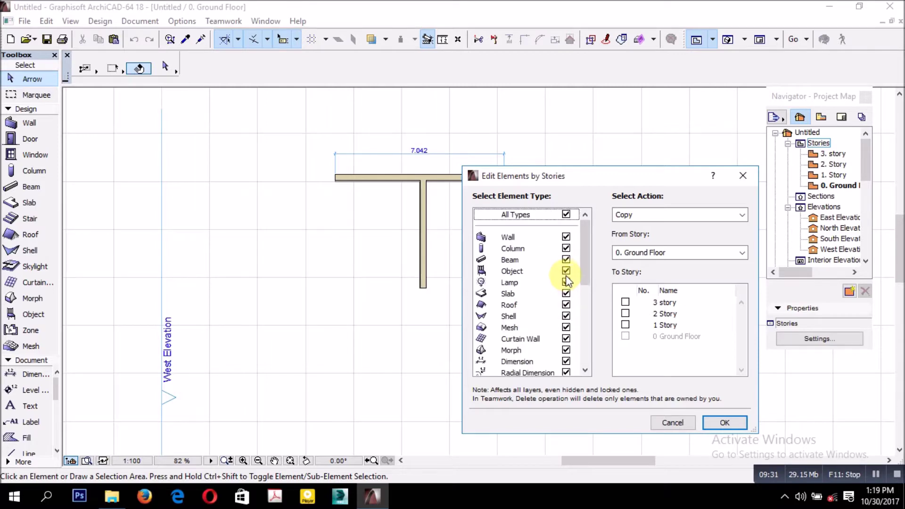
{"action": "scroll", "coordinate": [568, 238], "scroll_direction": "down", "scroll_amount": 3}
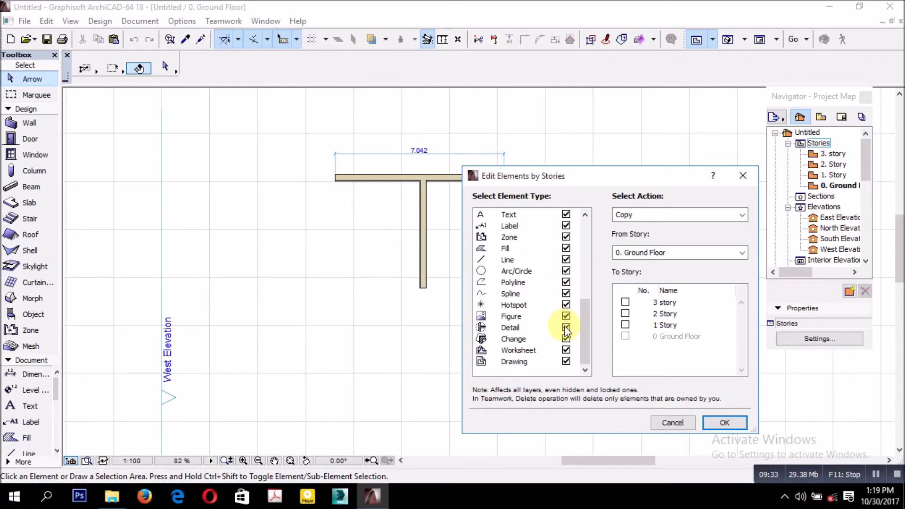
{"action": "scroll", "coordinate": [565, 315], "scroll_direction": "up", "scroll_amount": 5}
{"action": "scroll", "coordinate": [565, 323], "scroll_direction": "up", "scroll_amount": 1}
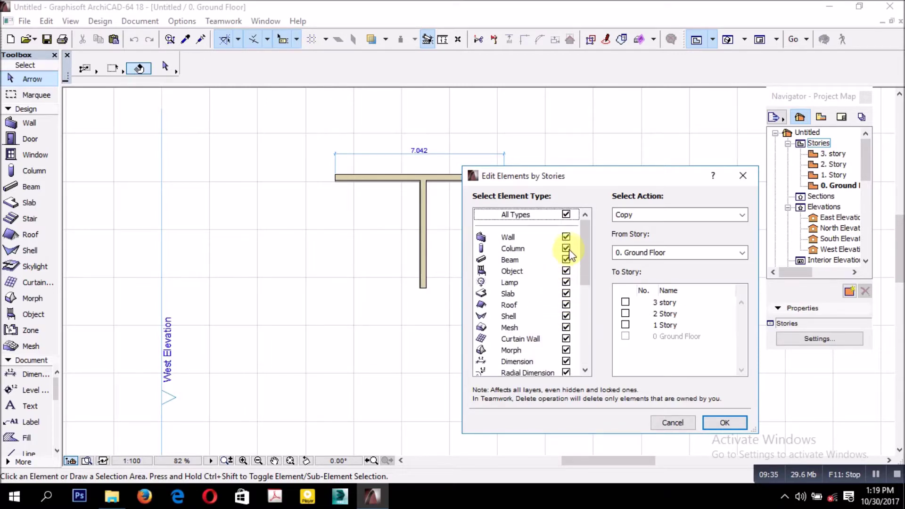
{"action": "scroll", "coordinate": [570, 254], "scroll_direction": "down", "scroll_amount": 5}
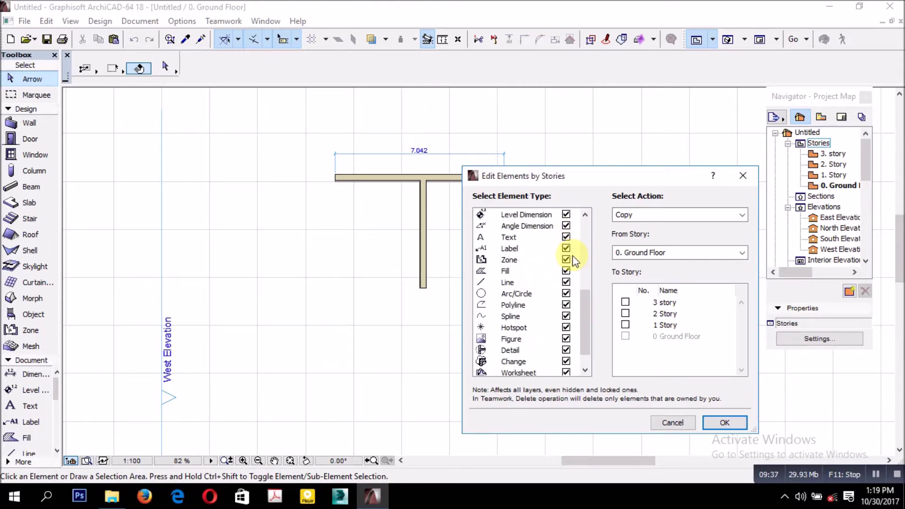
{"action": "scroll", "coordinate": [571, 258], "scroll_direction": "down", "scroll_amount": 1}
{"action": "scroll", "coordinate": [571, 258], "scroll_direction": "up", "scroll_amount": 5}
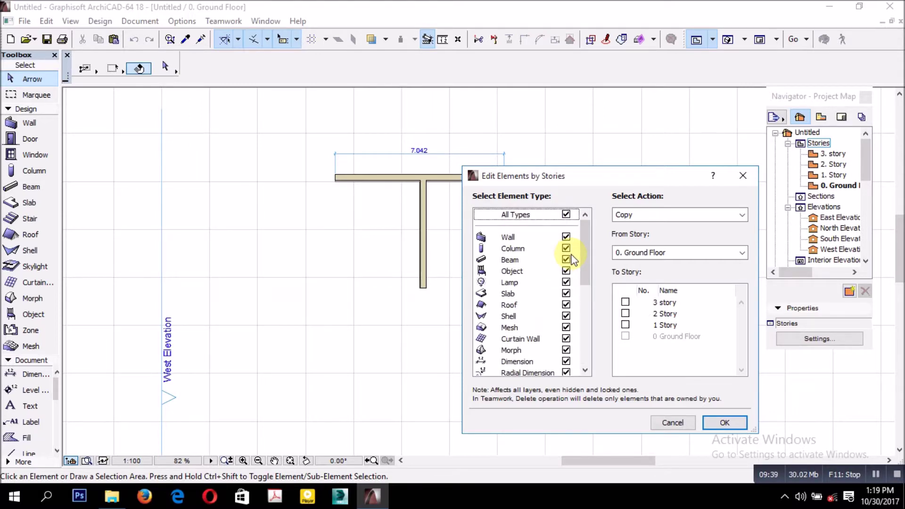
Step: Copy all elements from 0. Ground Floor to 1. Story
{"action": "left_click", "coordinate": [669, 216]}
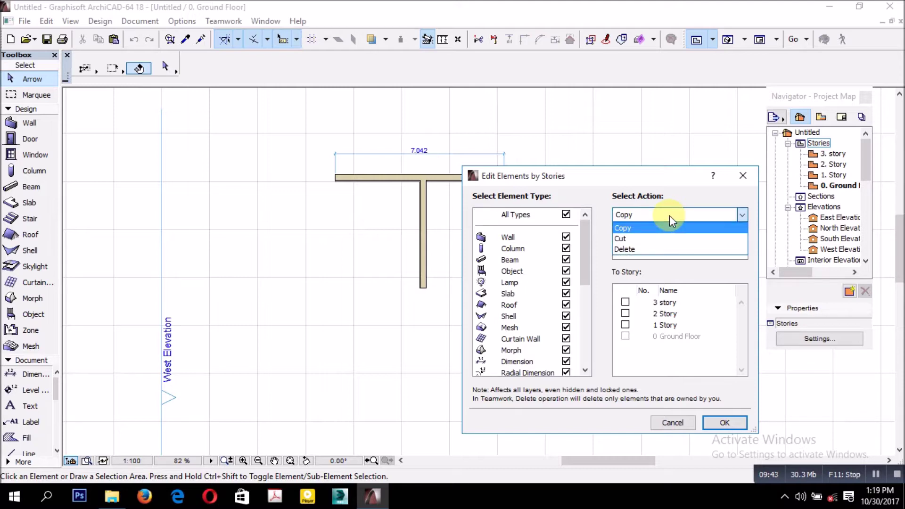
{"action": "left_click", "coordinate": [670, 229]}
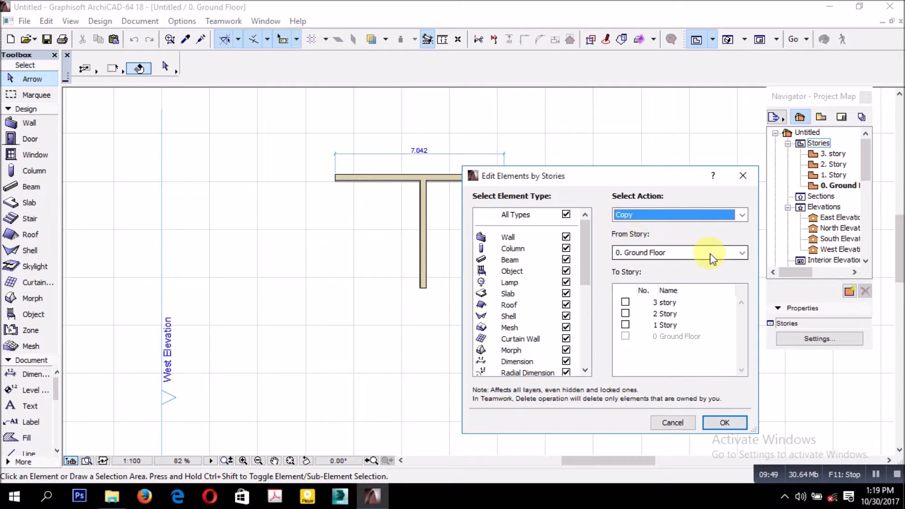
{"action": "left_click", "coordinate": [680, 253]}
{"action": "left_click", "coordinate": [680, 254]}
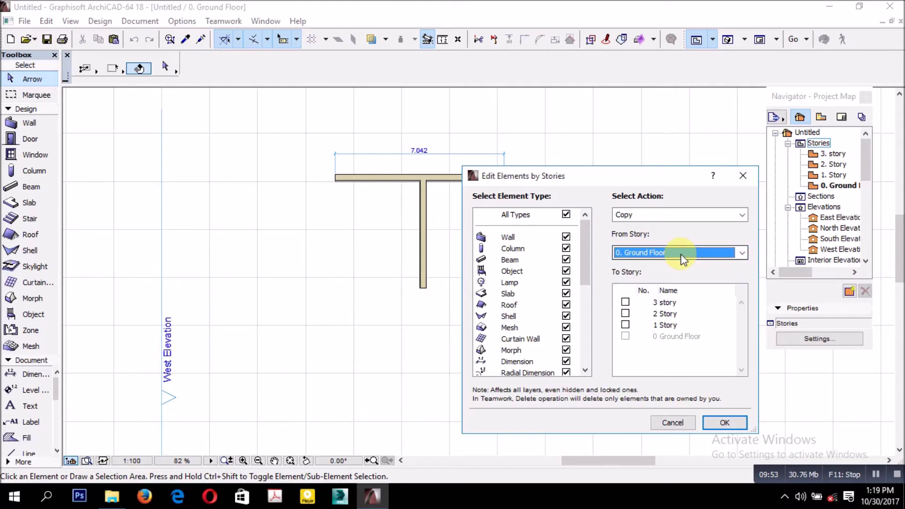
{"action": "left_click", "coordinate": [625, 325]}
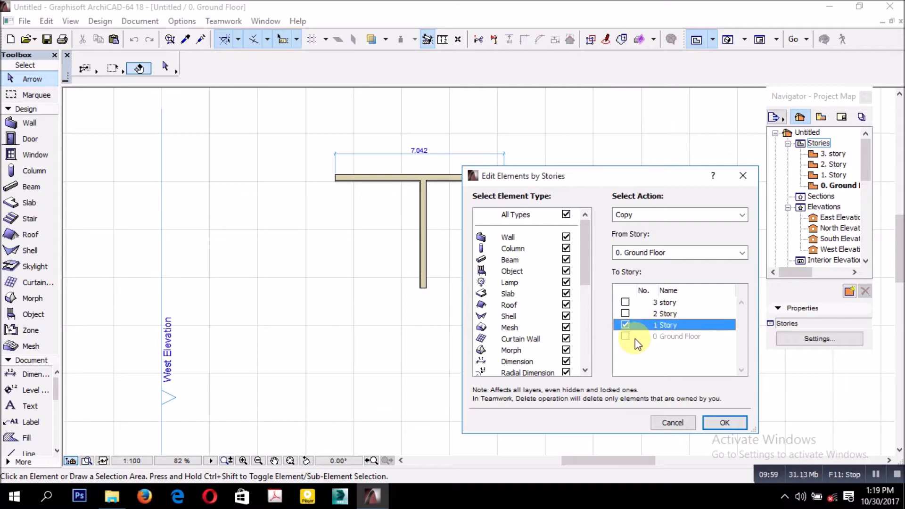
{"action": "left_click", "coordinate": [724, 423]}
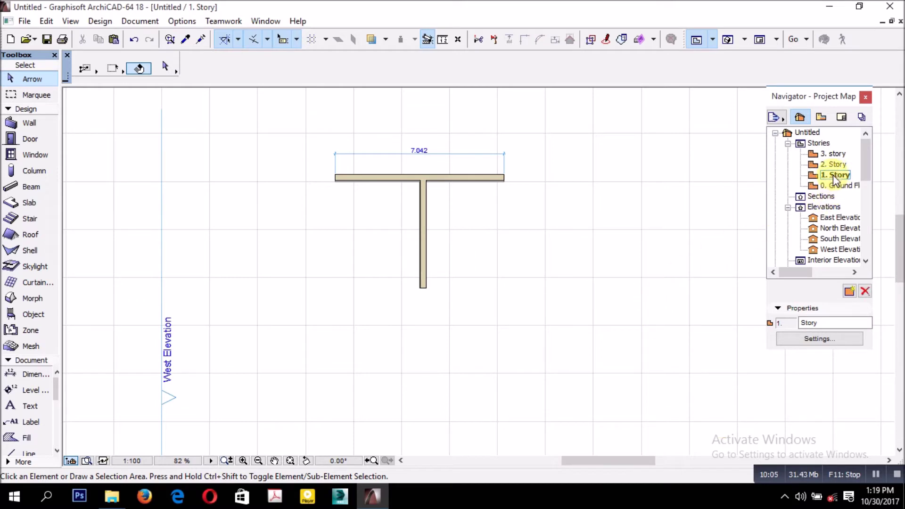
Step: Compare the 1. Story and 0. Ground Floor plans, then switch to the 3D window
{"action": "double_click", "coordinate": [833, 175]}
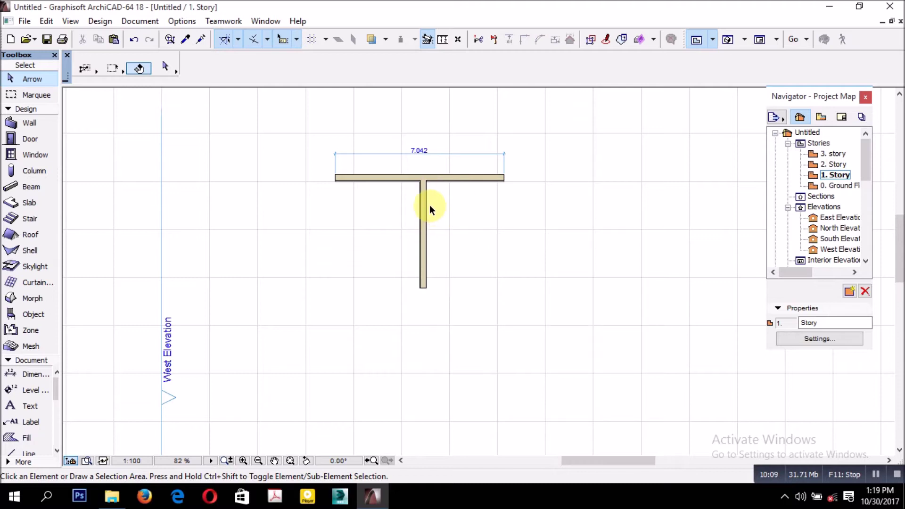
{"action": "double_click", "coordinate": [836, 185]}
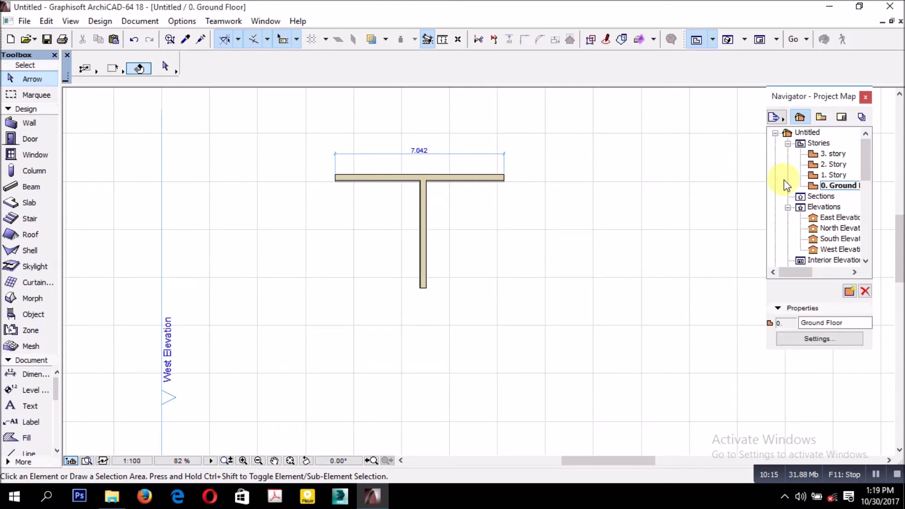
{"action": "double_click", "coordinate": [833, 175]}
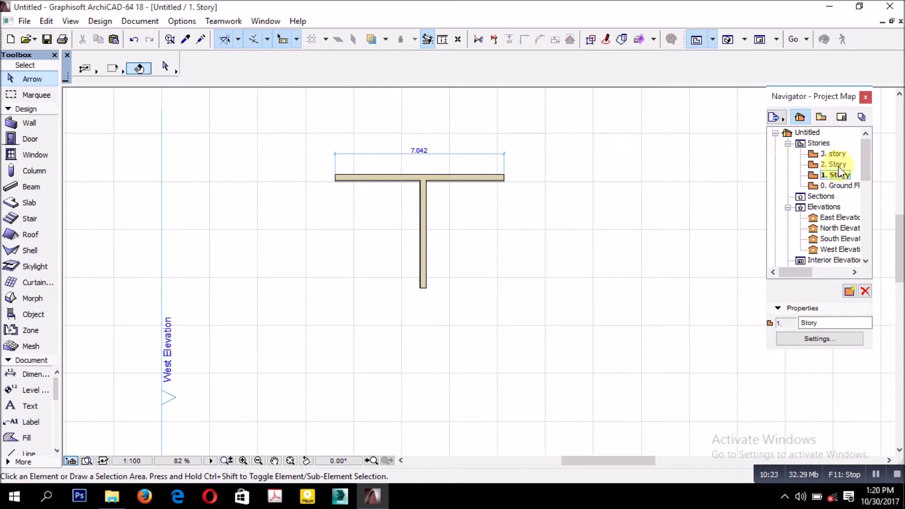
{"action": "left_click", "coordinate": [728, 40]}
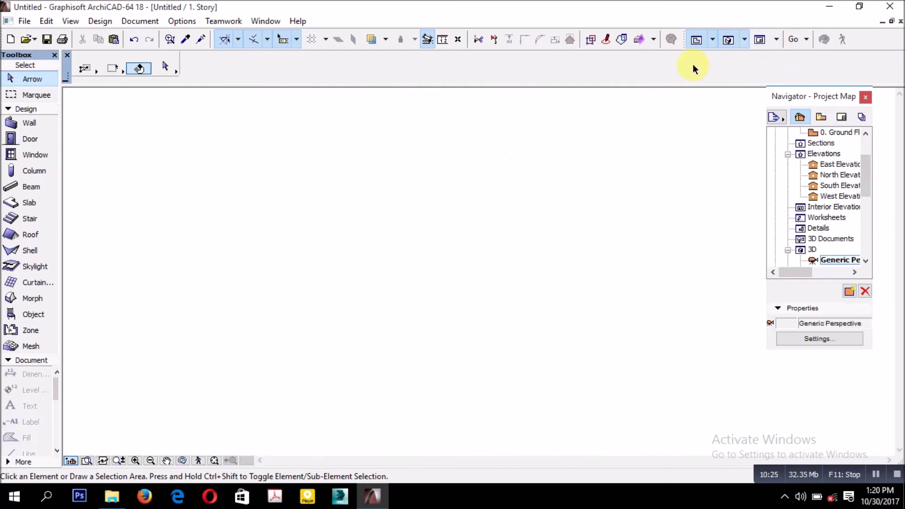
Step: Raise the wide wall one story in 3D, select the thin wall, then return to the floor plan
{"action": "scroll", "coordinate": [412, 171], "scroll_direction": "up", "scroll_amount": 6}
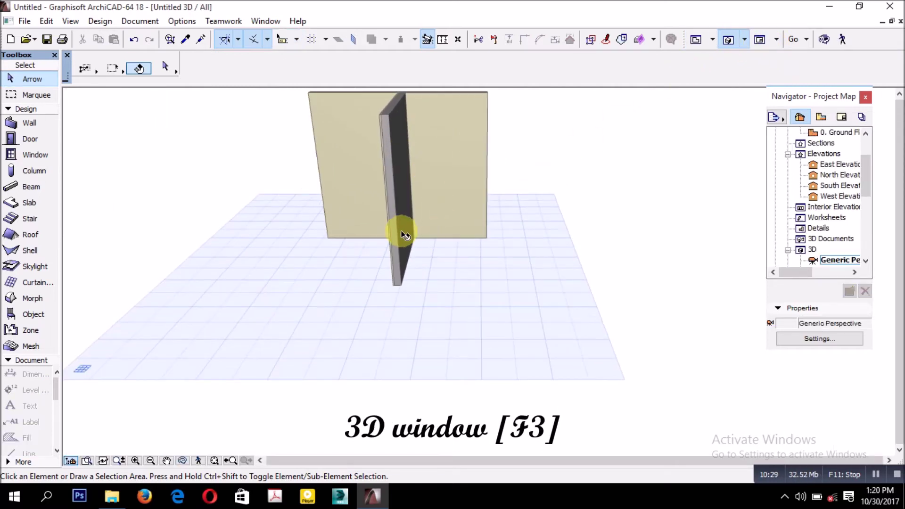
{"action": "left_click", "coordinate": [405, 235]}
{"action": "left_click", "coordinate": [413, 231]}
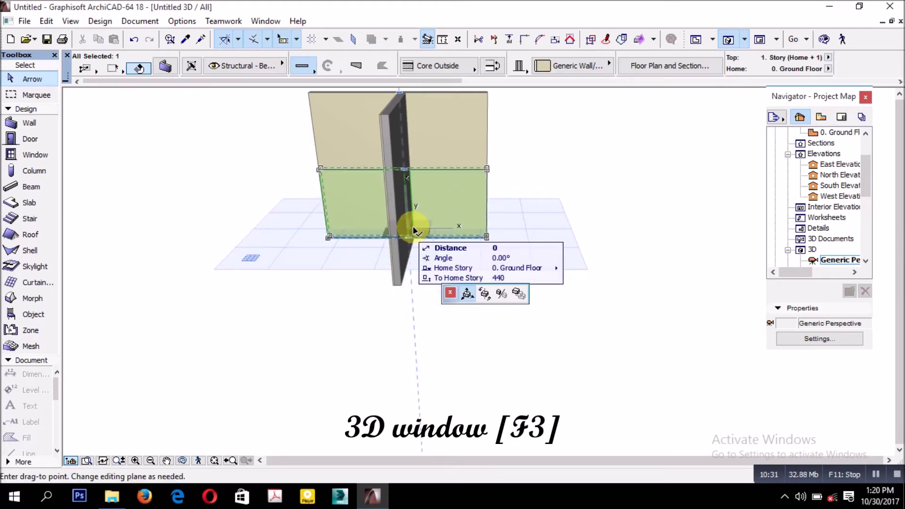
{"action": "left_click", "coordinate": [404, 204]}
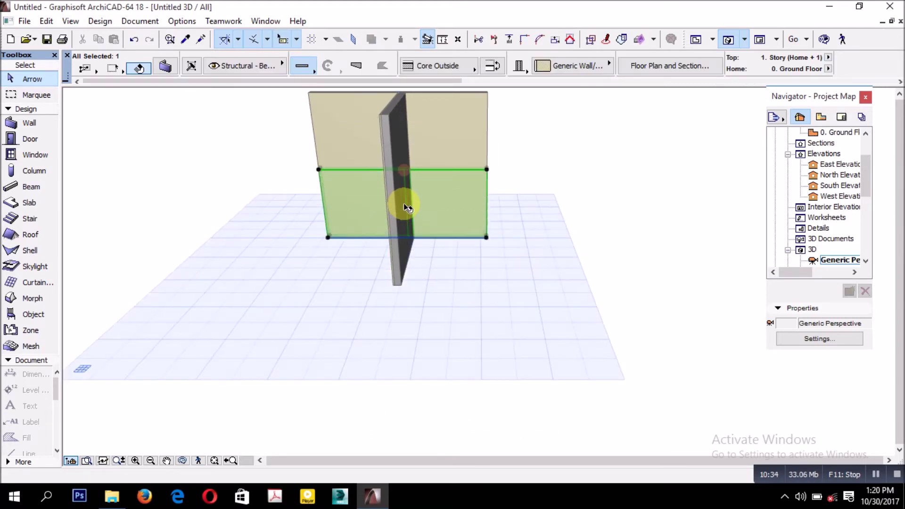
{"action": "left_click", "coordinate": [400, 152]}
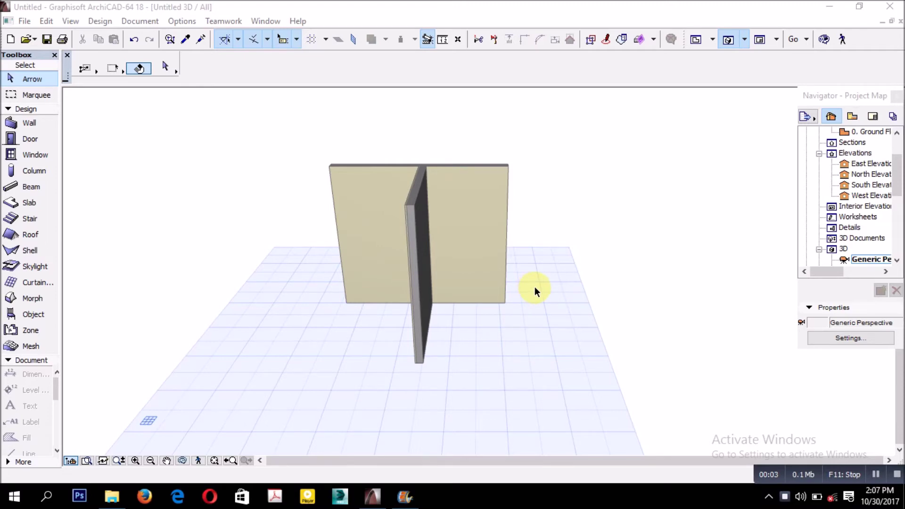
{"action": "left_click", "coordinate": [696, 40]}
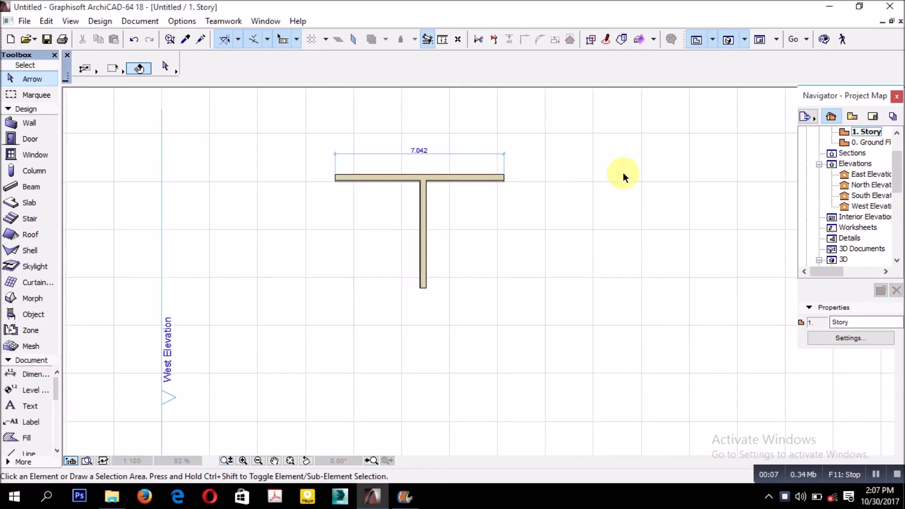
Step: Open Story Settings from the Stories context menu and move through the story rows
{"action": "scroll", "coordinate": [848, 139], "scroll_direction": "up", "scroll_amount": 2}
{"action": "left_click", "coordinate": [850, 141]}
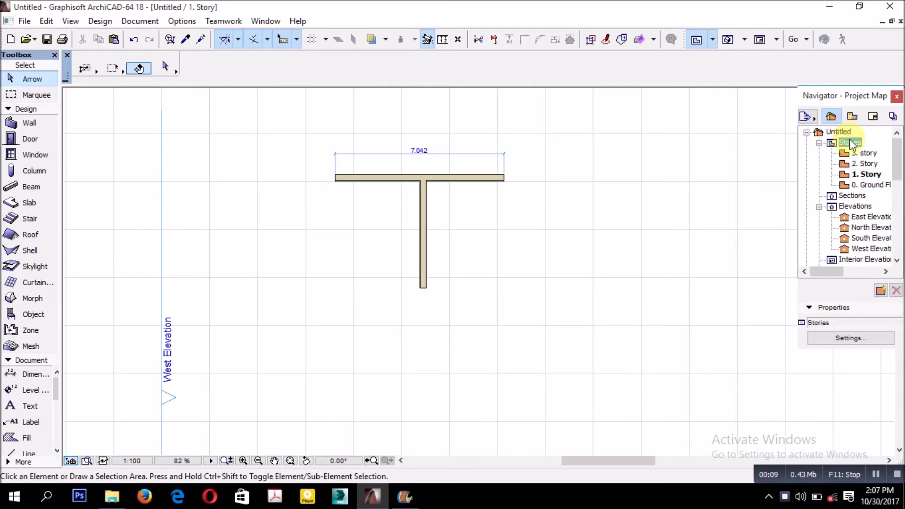
{"action": "right_click", "coordinate": [849, 140]}
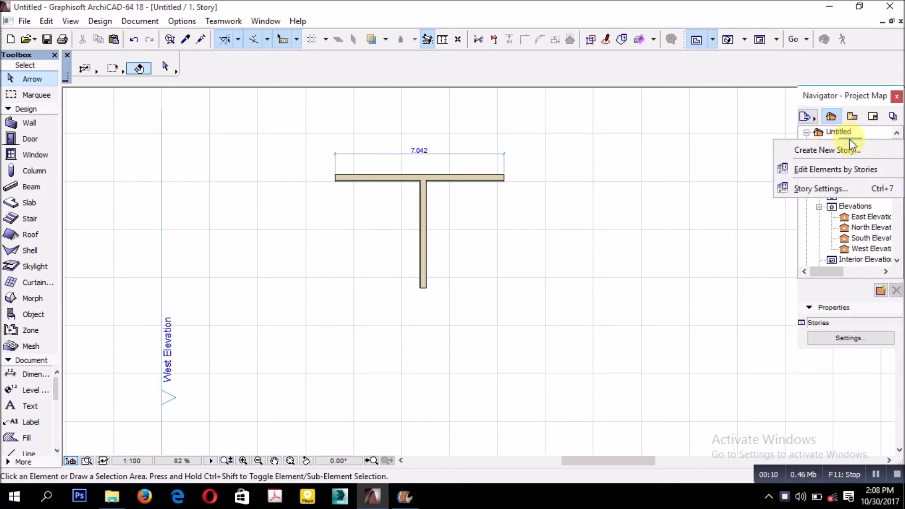
{"action": "left_click", "coordinate": [834, 188]}
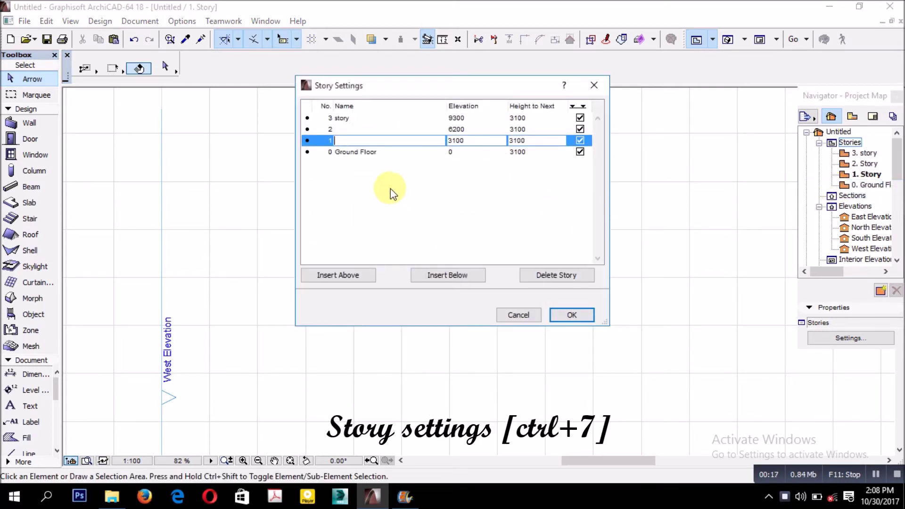
{"action": "left_click", "coordinate": [369, 152]}
{"action": "key", "text": "Up"}
{"action": "key", "text": "Up"}
{"action": "key", "text": "Up"}
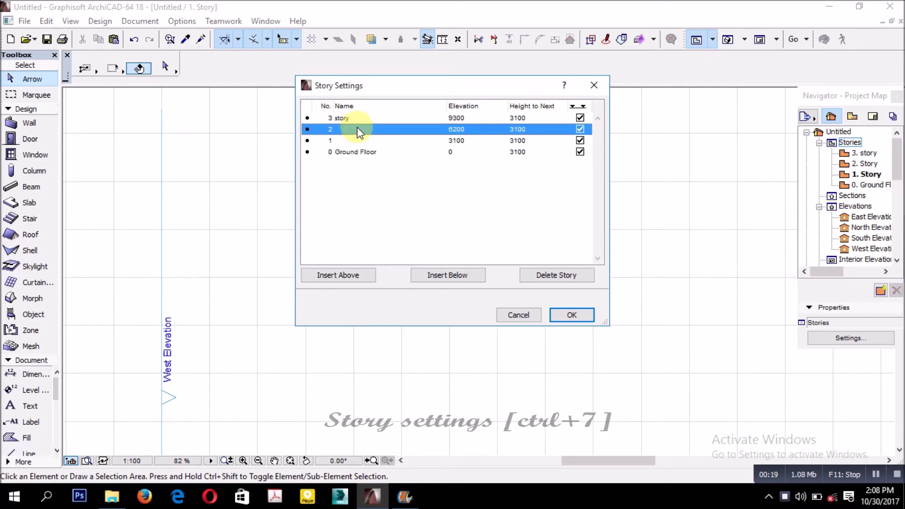
{"action": "left_click", "coordinate": [370, 152]}
{"action": "left_click", "coordinate": [367, 139]}
{"action": "left_click", "coordinate": [375, 134]}
{"action": "left_click", "coordinate": [415, 138]}
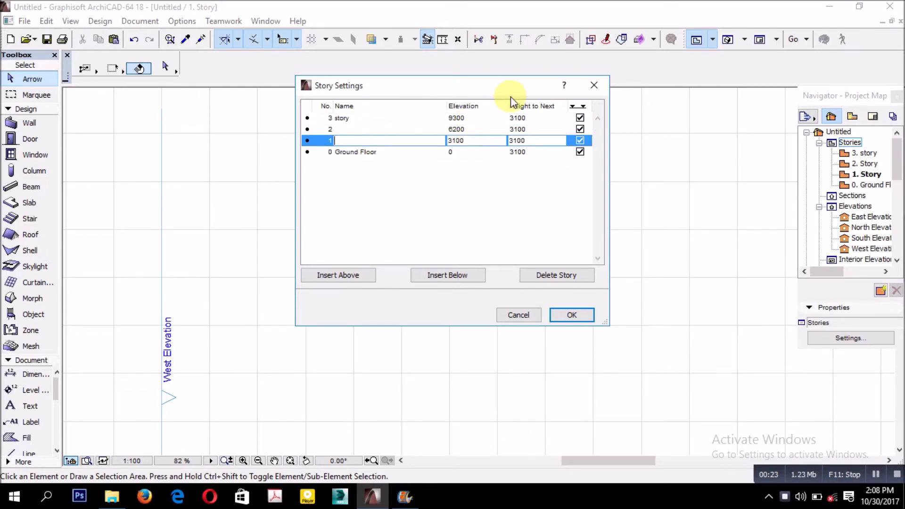
Step: Set the Ground Floor's height to next story to 3200
{"action": "left_click", "coordinate": [517, 150]}
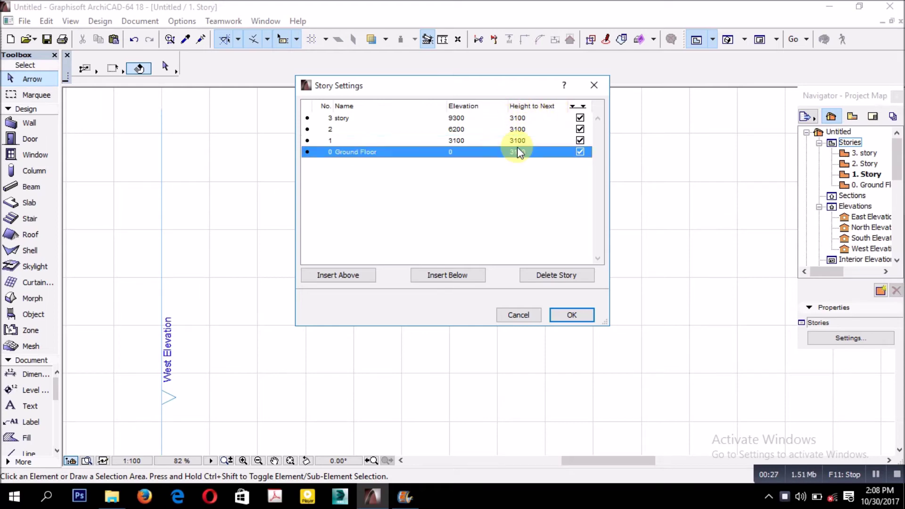
{"action": "type", "text": "320"}
{"action": "left_click", "coordinate": [508, 155]}
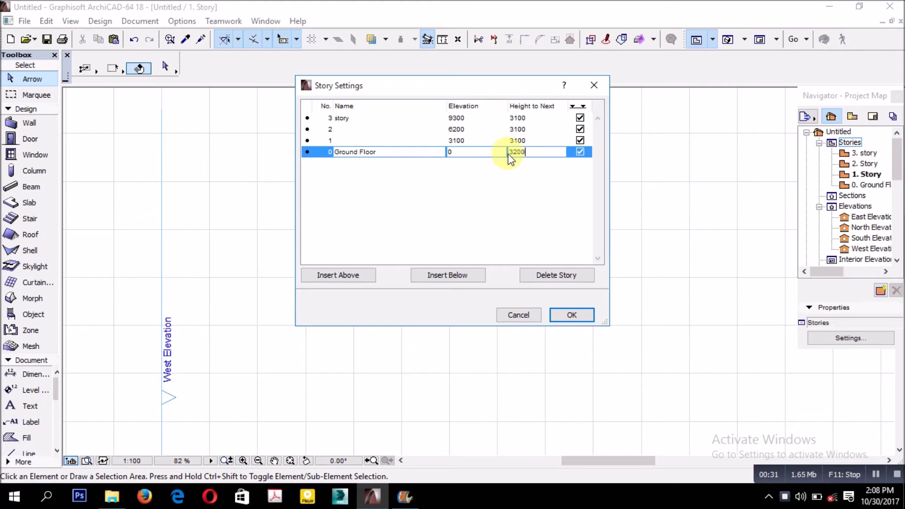
{"action": "key", "text": "Tab"}
{"action": "left_click", "coordinate": [500, 190]}
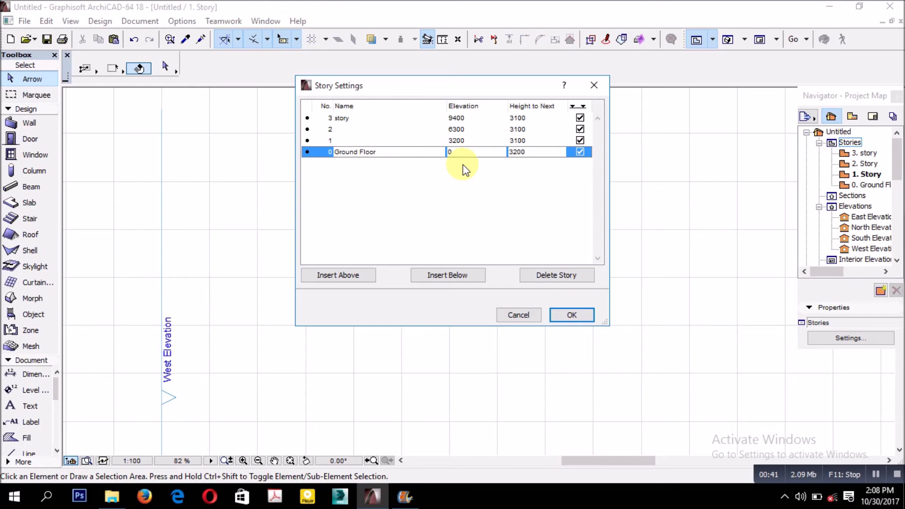
Step: Rename stories 1 and 2 to juu and chini and apply the Story Settings
{"action": "left_click", "coordinate": [339, 139]}
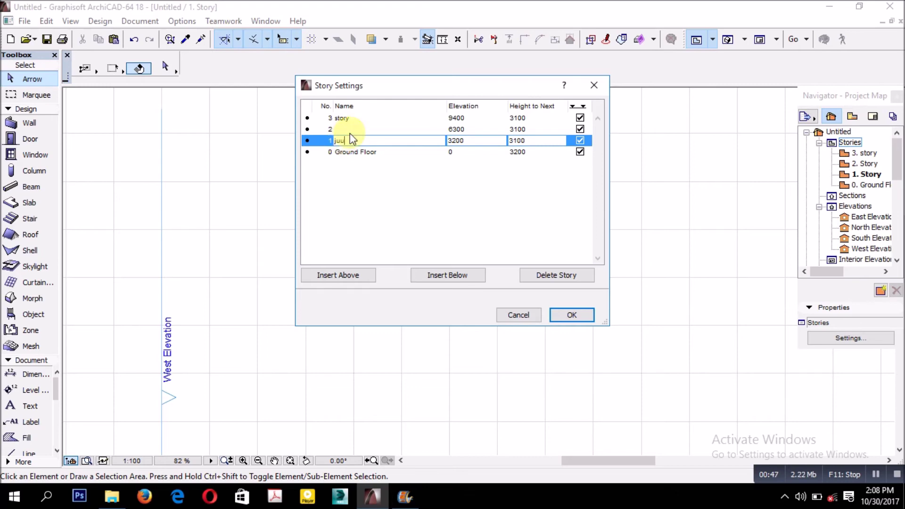
{"action": "left_click", "coordinate": [347, 127]}
{"action": "type", "text": "chini"}
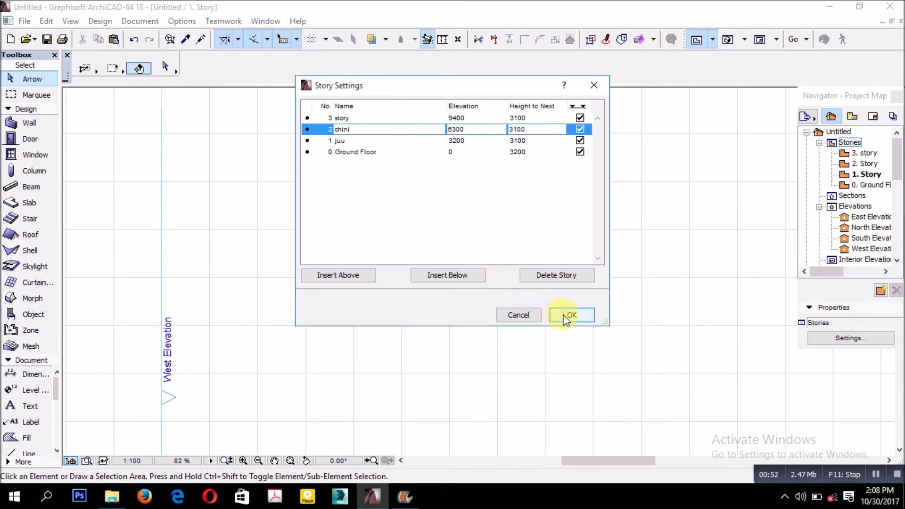
{"action": "left_click", "coordinate": [570, 315]}
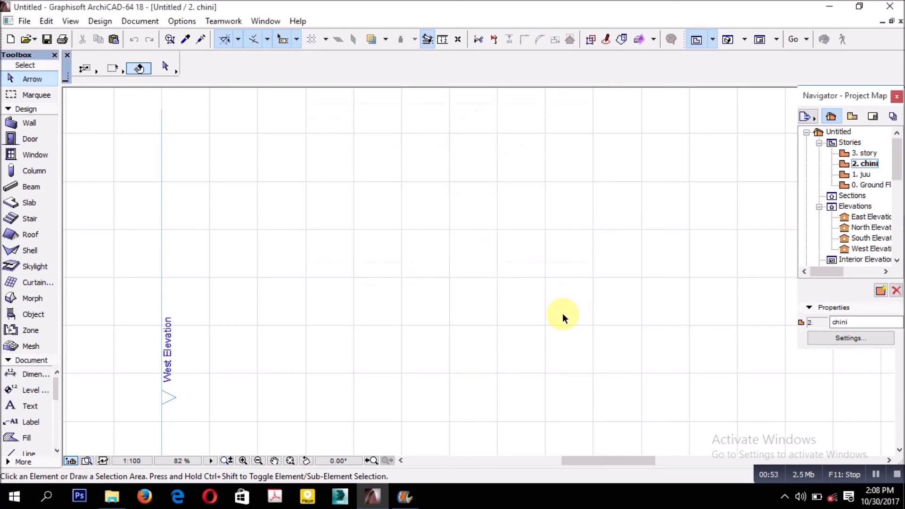
{"action": "left_click", "coordinate": [867, 164]}
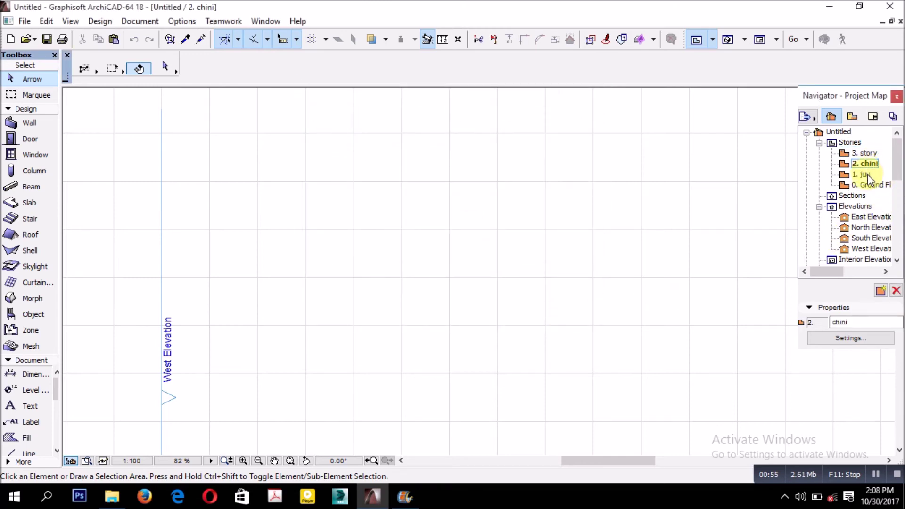